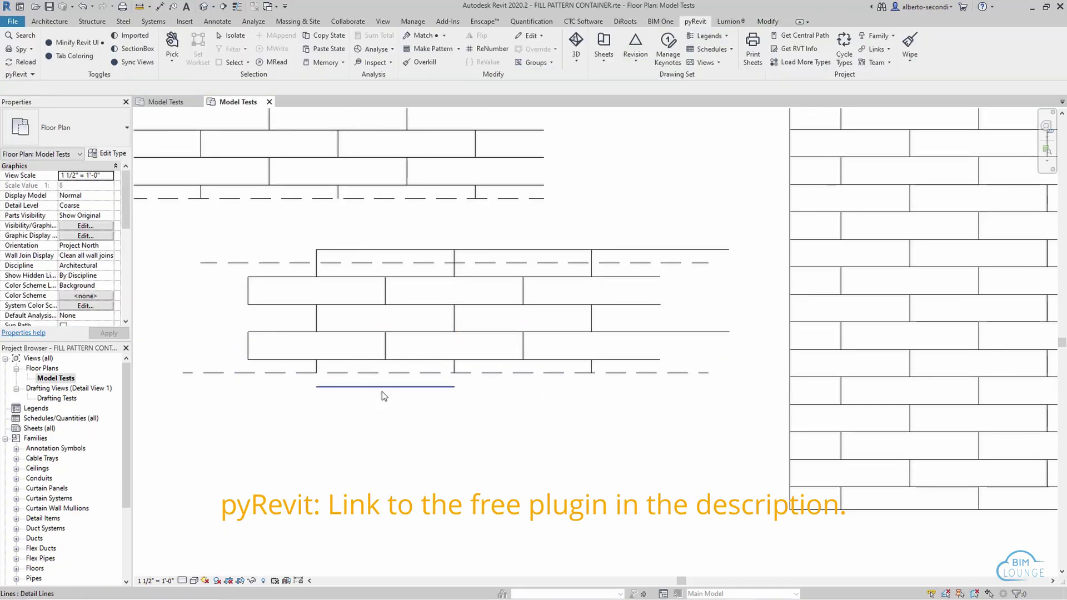
Create a Running model pattern from the brick lines with Make Pattern, bounded by the lower-left and upper-right ends of the dashed lines.
scroll(382, 391, up, 3)
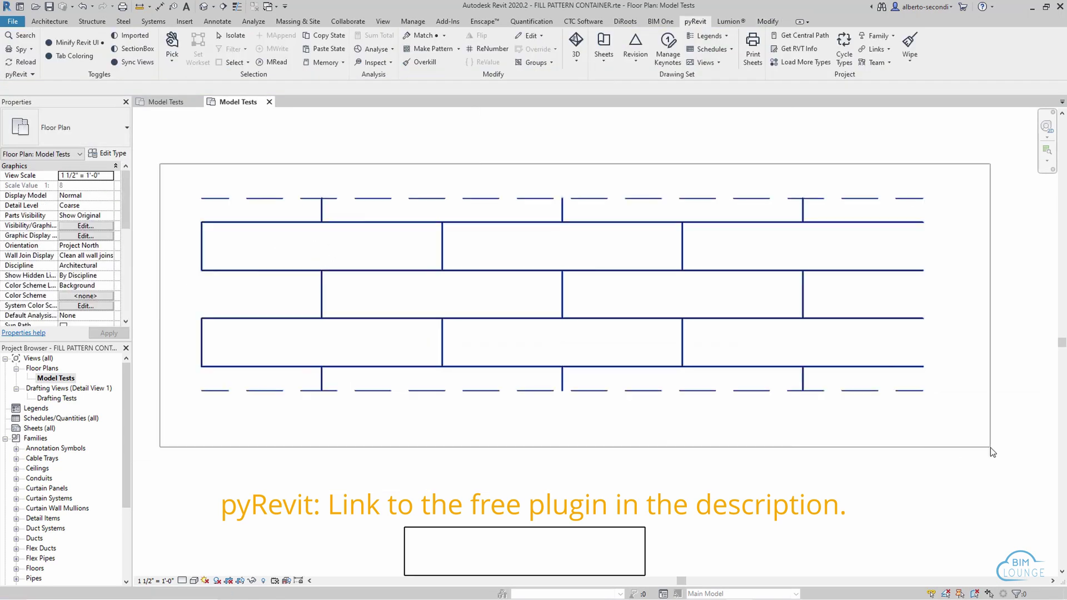
click(412, 49)
text(Running 2x10)
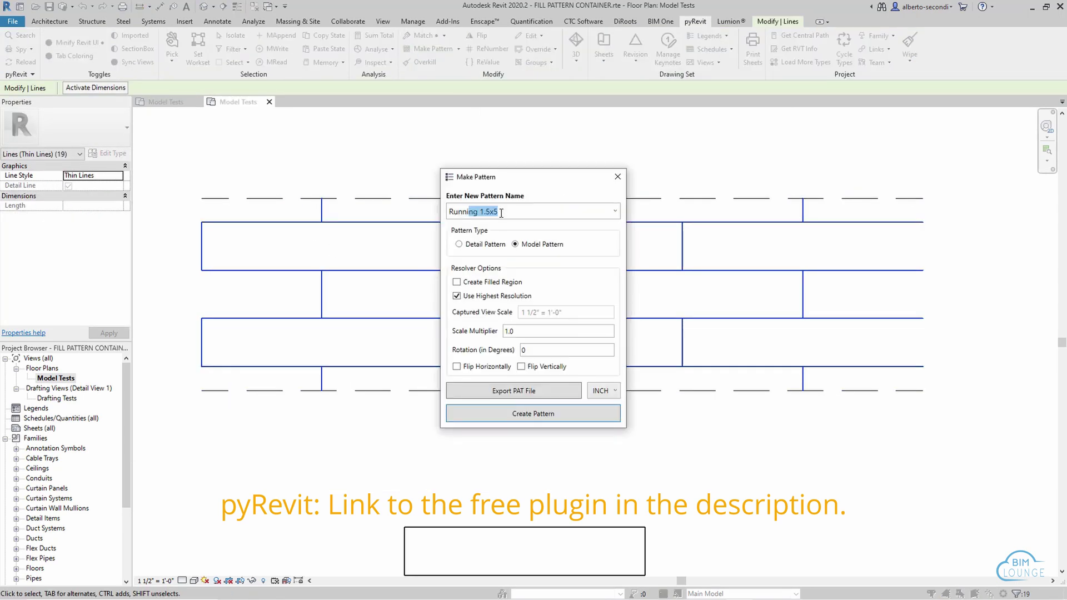
click(532, 414)
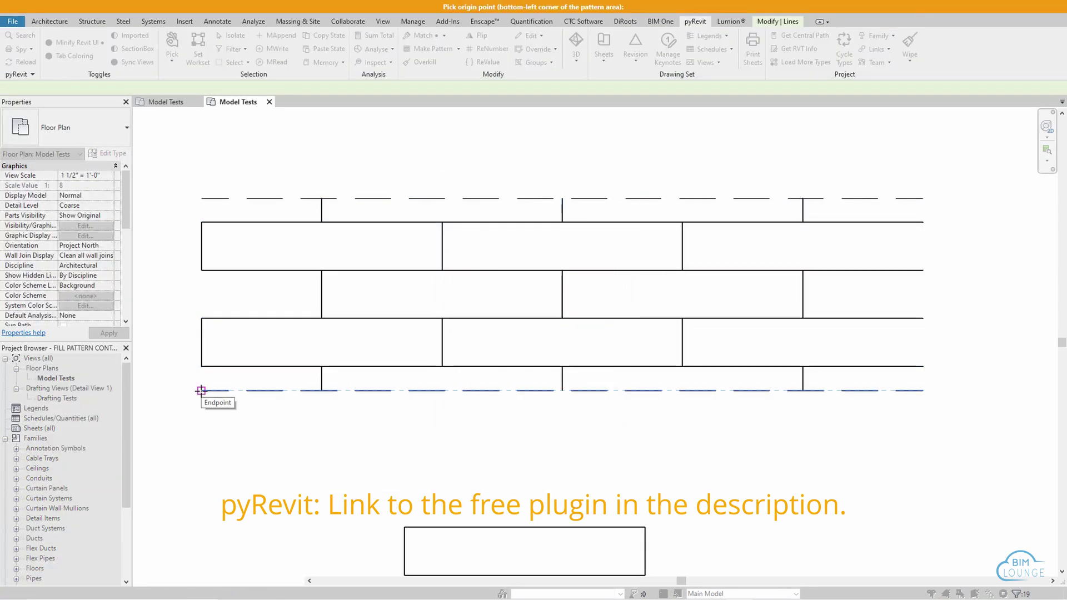
click(201, 390)
click(924, 197)
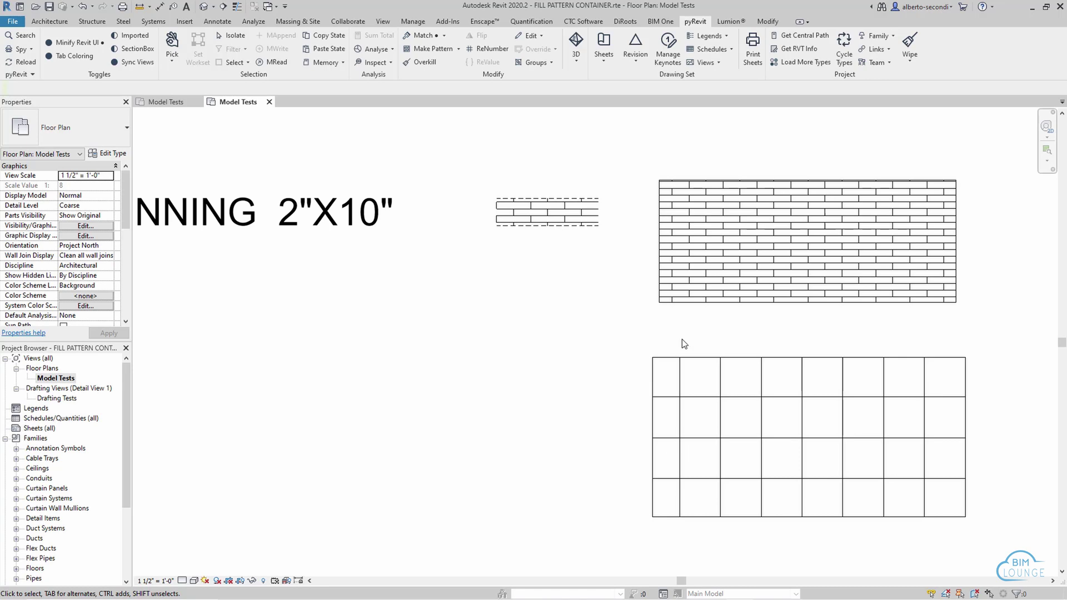
Draw a 10" by 2" brick rectangle with thin detail lines below the running bond sketch.
scroll(689, 338, down, 1)
middle_drag(697, 345, 726, 341)
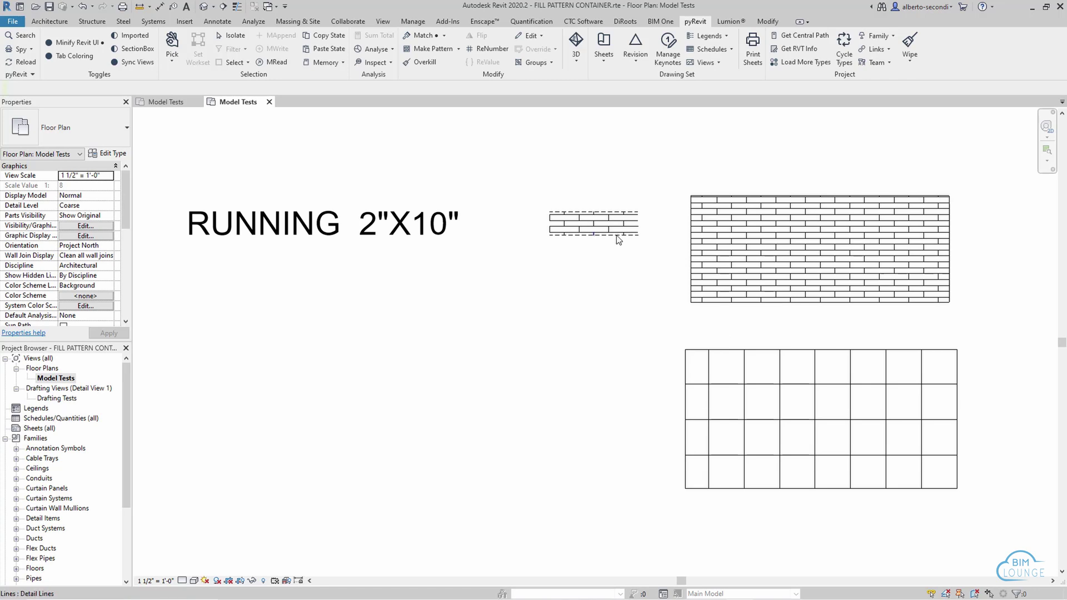
scroll(616, 234, up, 2)
scroll(635, 221, down, 1)
scroll(633, 221, up, 2)
scroll(645, 244, up, 3)
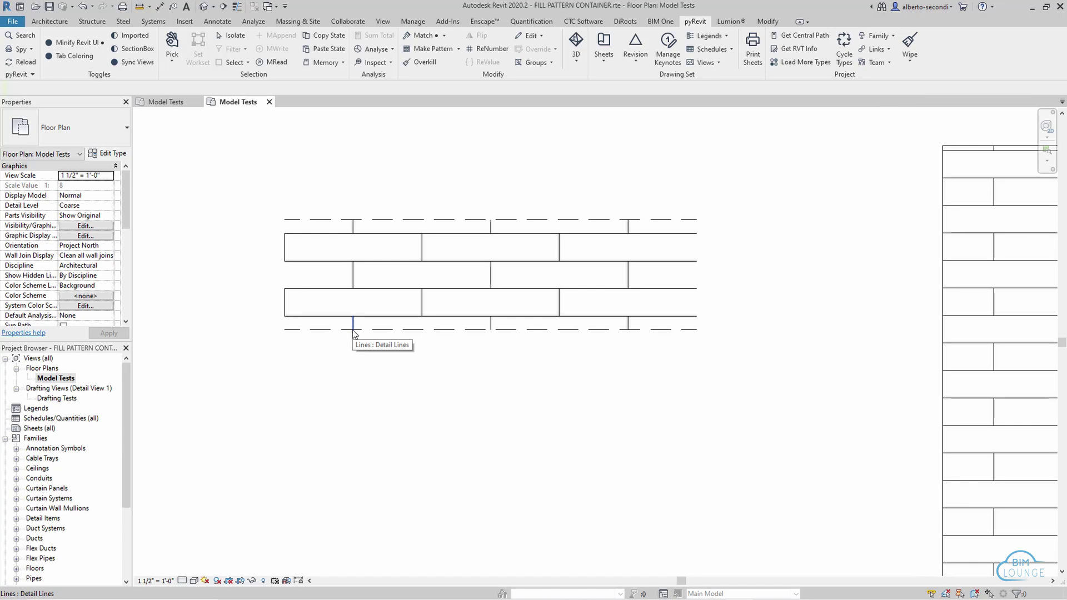
click(218, 21)
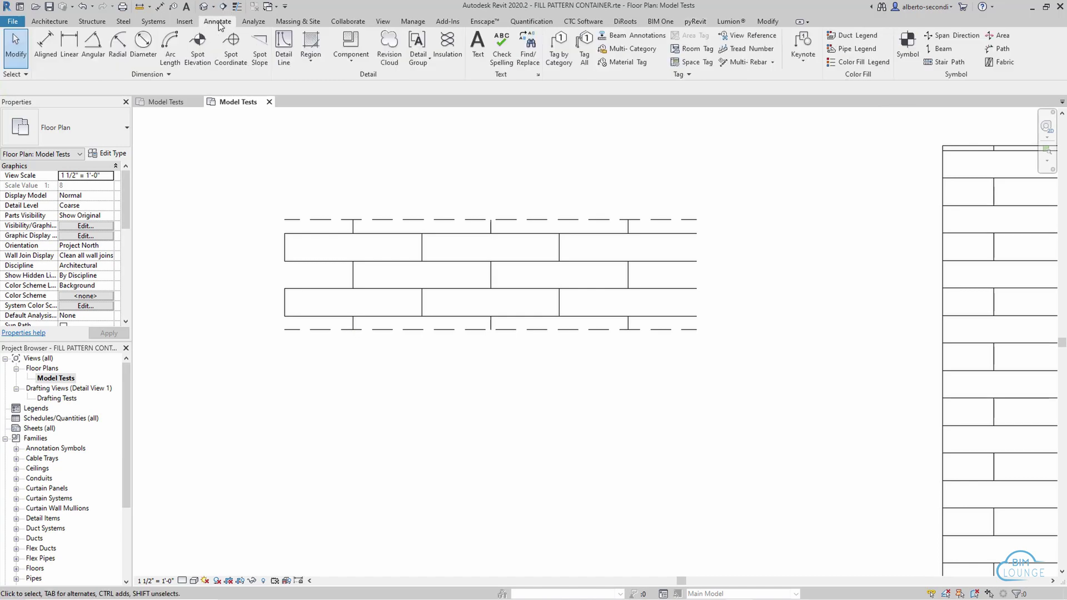
click(284, 49)
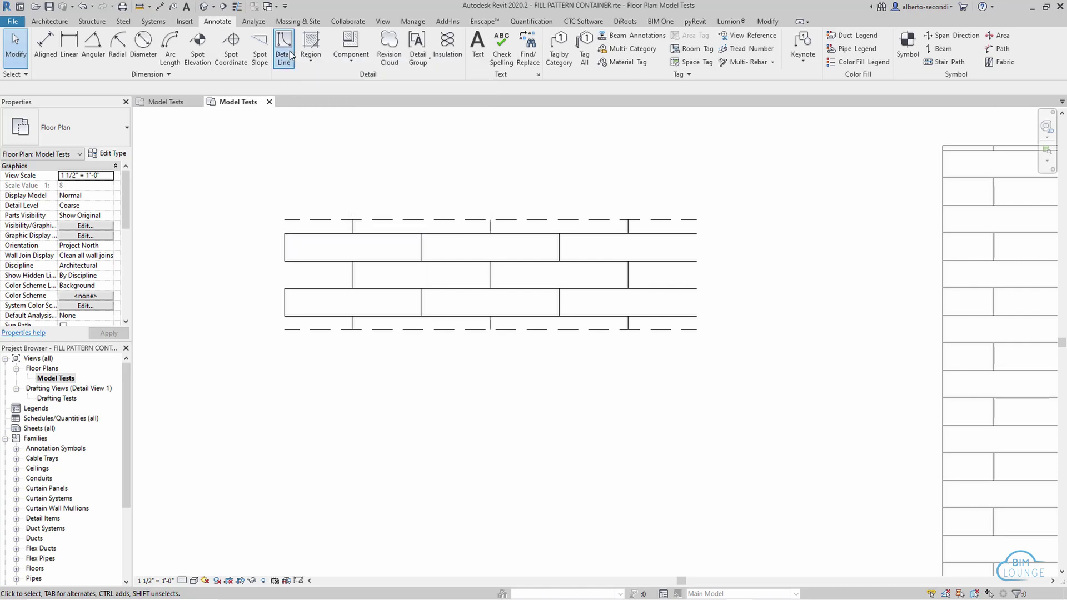
click(400, 435)
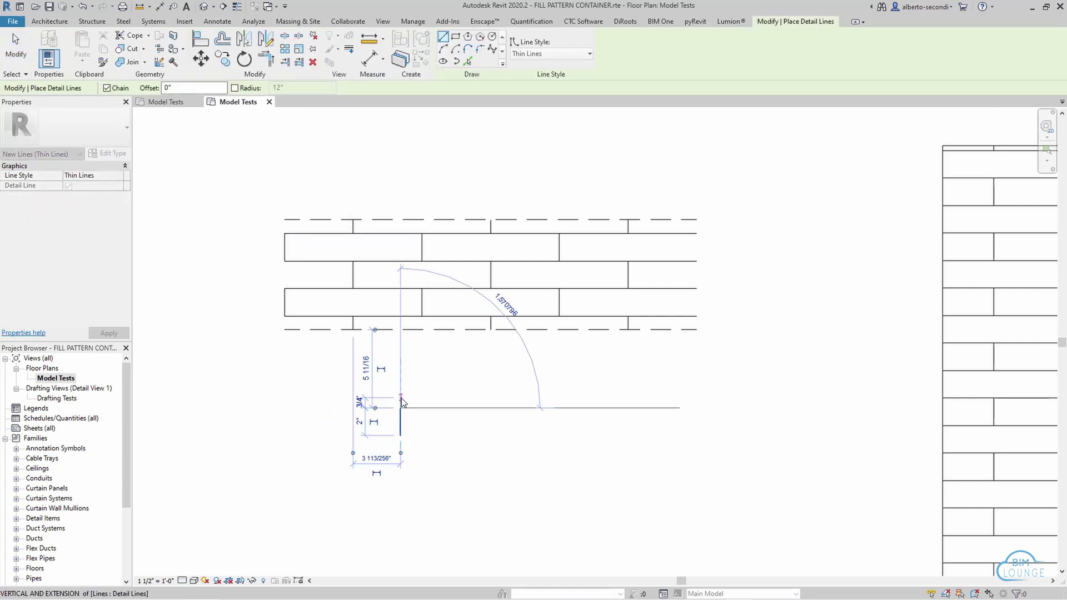
click(400, 408)
text(10)
key(Return)
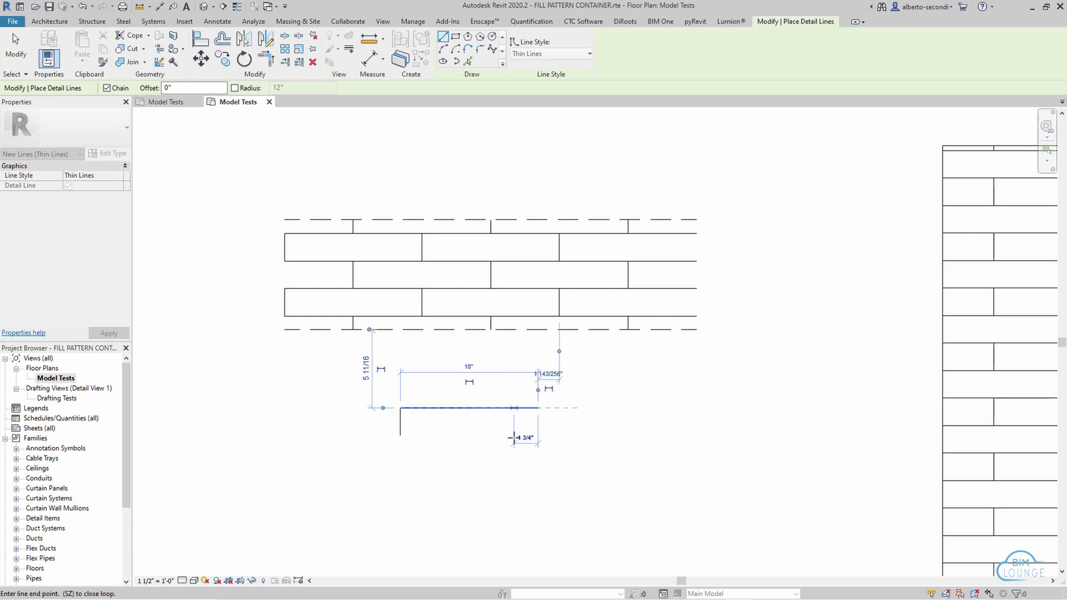
click(538, 436)
click(400, 435)
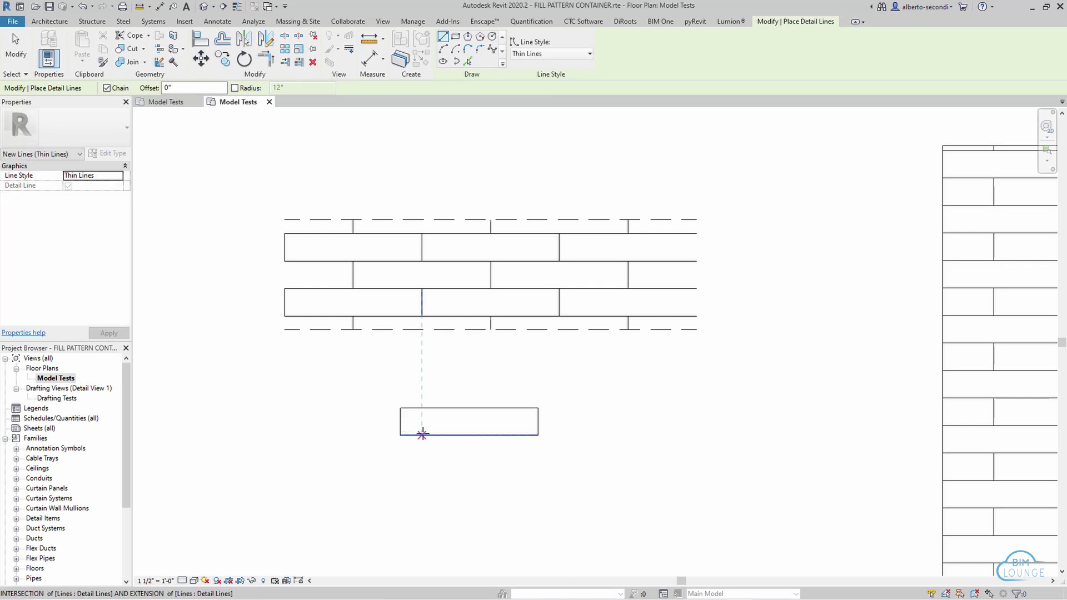
key(Escape)
key(Escape)
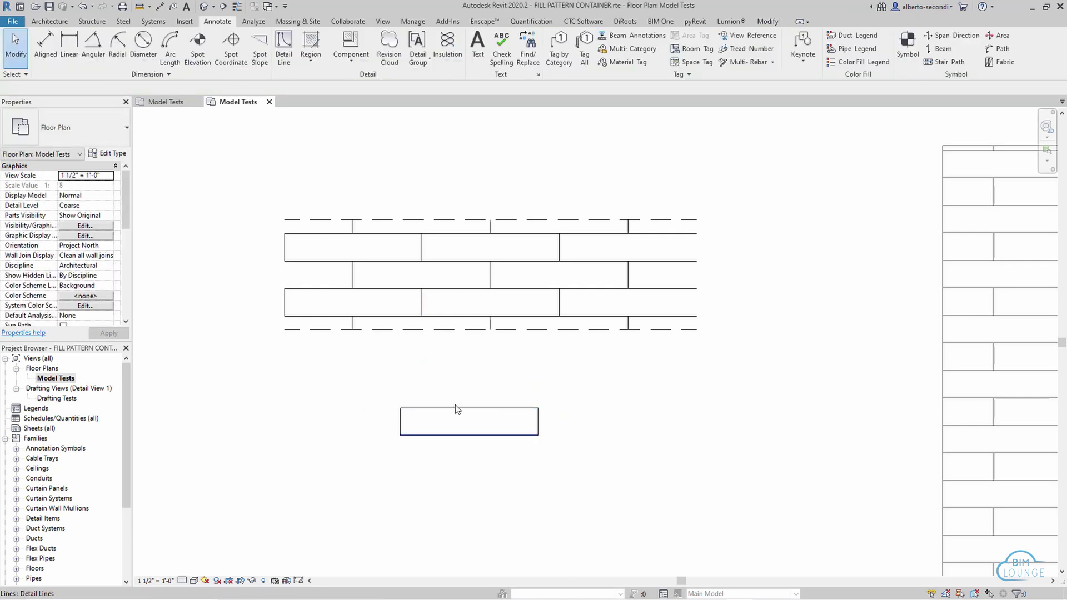
Examine the lengths and spacing of the running bond's brick lines and its two dashed boundary lines.
scroll(346, 250, up, 3)
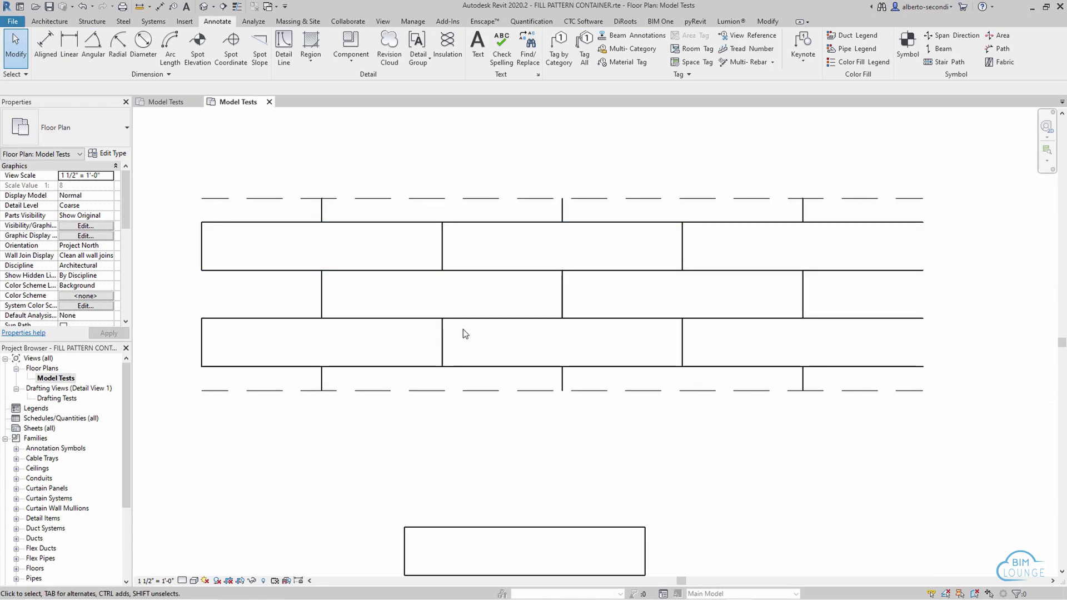
click(275, 222)
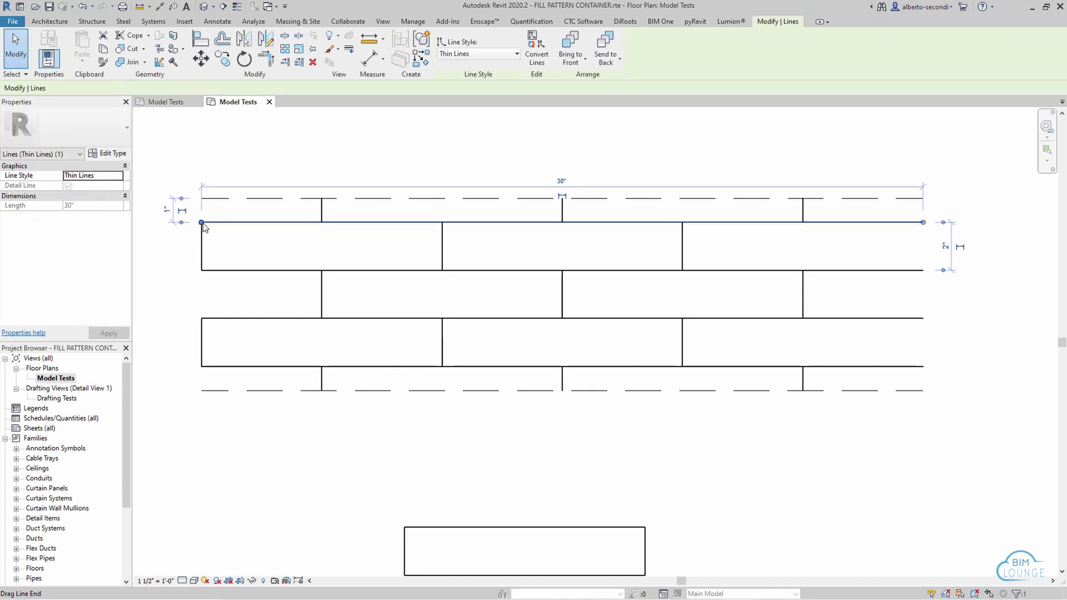
mouse_move(201, 223)
mouse_down()
mouse_move(280, 228)
mouse_move(202, 222)
mouse_up()
click(276, 252)
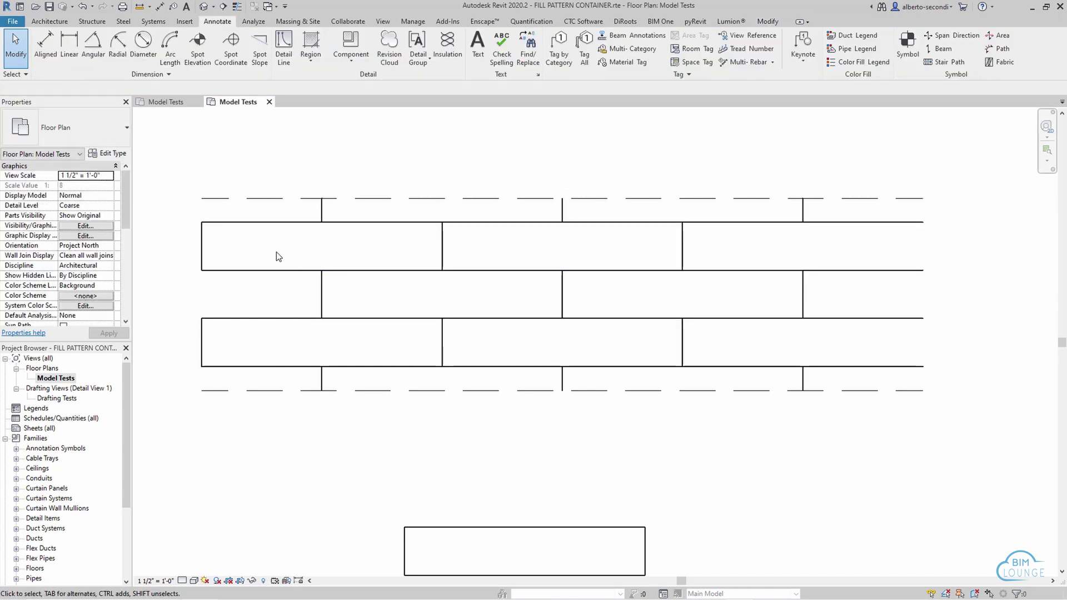
click(232, 391)
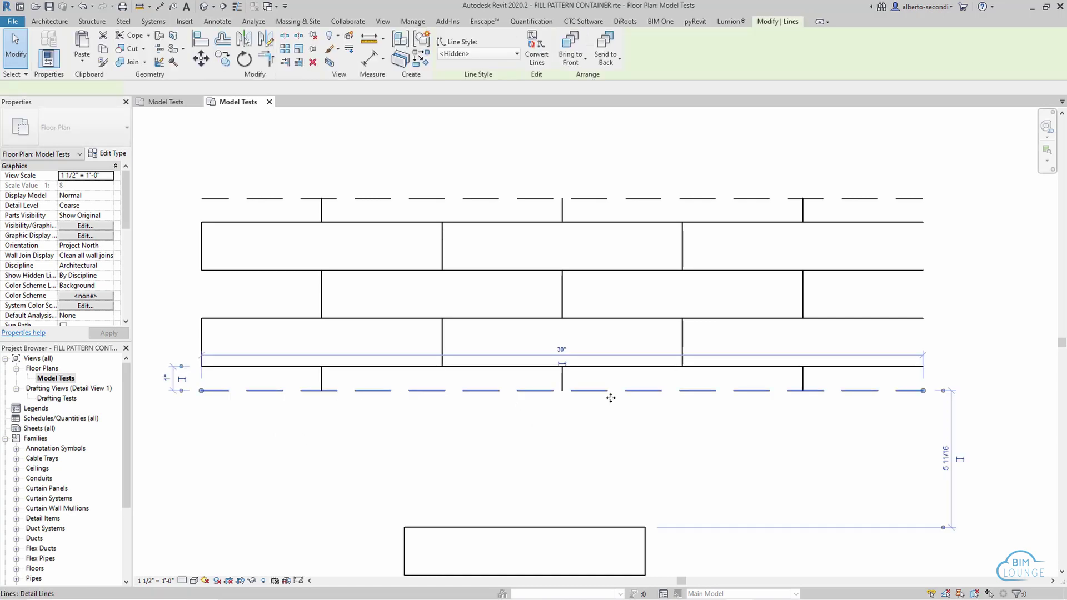
click(273, 199)
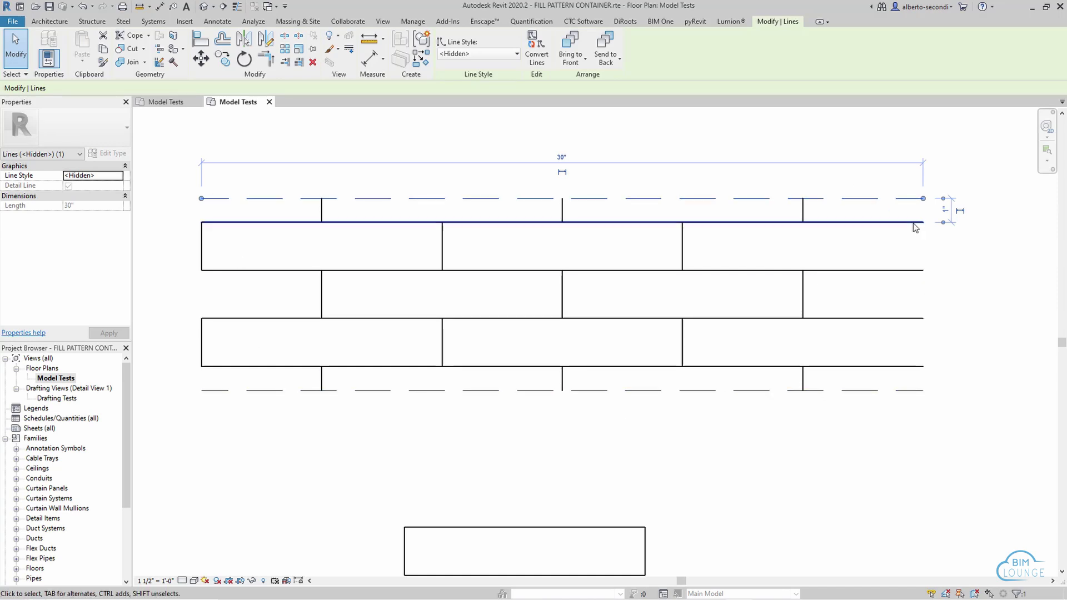
click(768, 441)
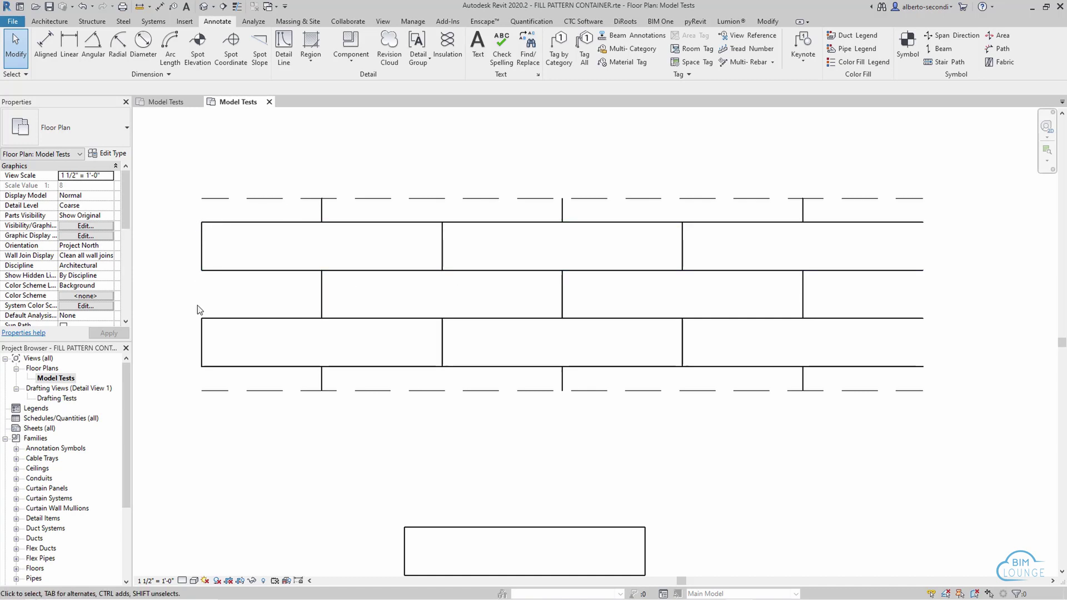
click(201, 242)
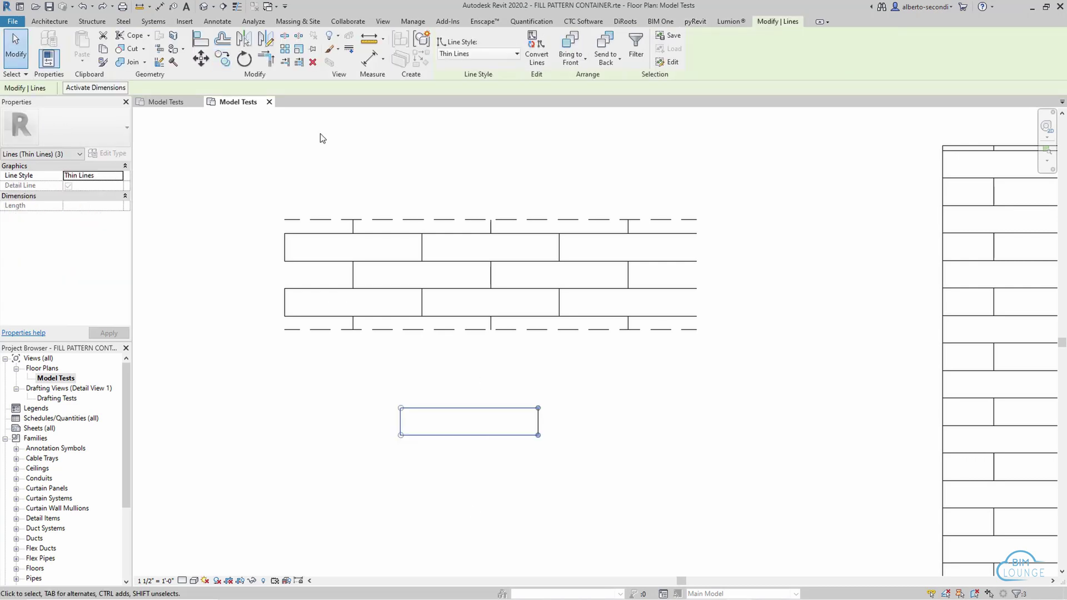
Copy the brick's left, upper and lower lines to the right twice, one brick length each, to form a three-brick course.
drag(496, 372, 365, 468)
click(222, 57)
click(401, 408)
click(538, 408)
middle_drag(574, 485, 485, 464)
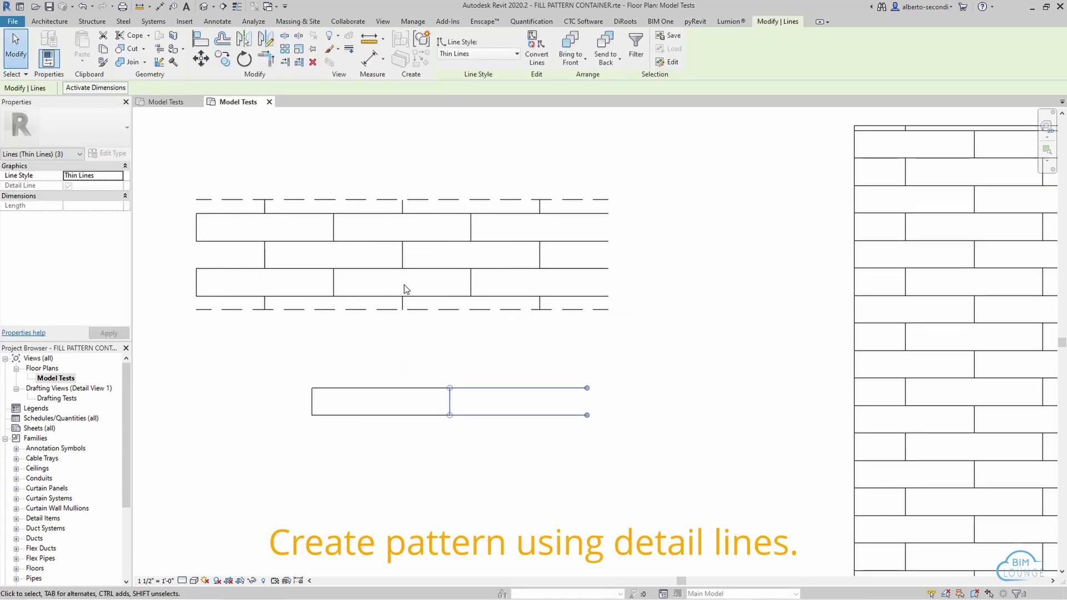
click(222, 58)
click(450, 388)
click(587, 388)
click(565, 465)
middle_drag(420, 430, 416, 369)
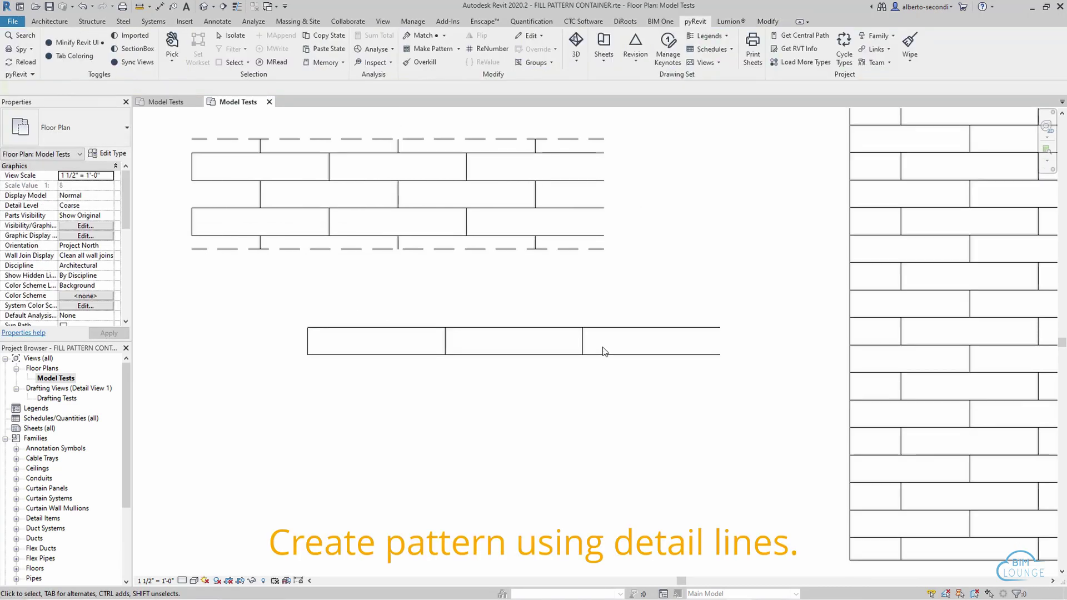
Copy the three-brick course down one row, offset half a brick to the right.
drag(624, 338, 286, 403)
key(c)
key(o)
click(308, 328)
click(376, 355)
middle_drag(436, 460, 387, 385)
Copy the course down two more rows, shifted half a brick to the left for one and back to the right for the other.
click(222, 58)
click(466, 280)
click(397, 307)
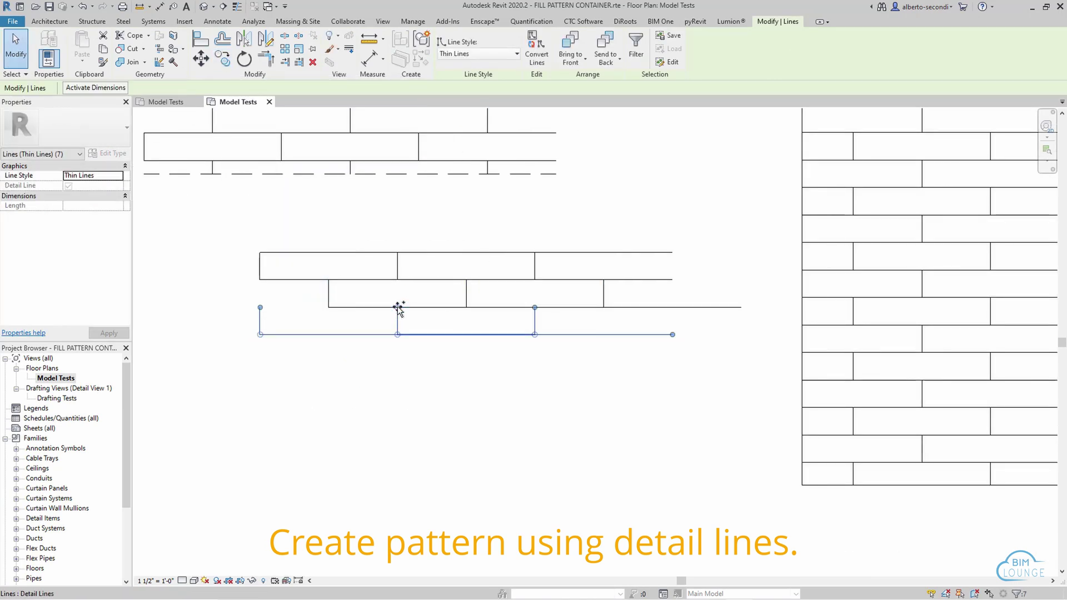
click(222, 57)
click(260, 307)
click(329, 334)
click(409, 239)
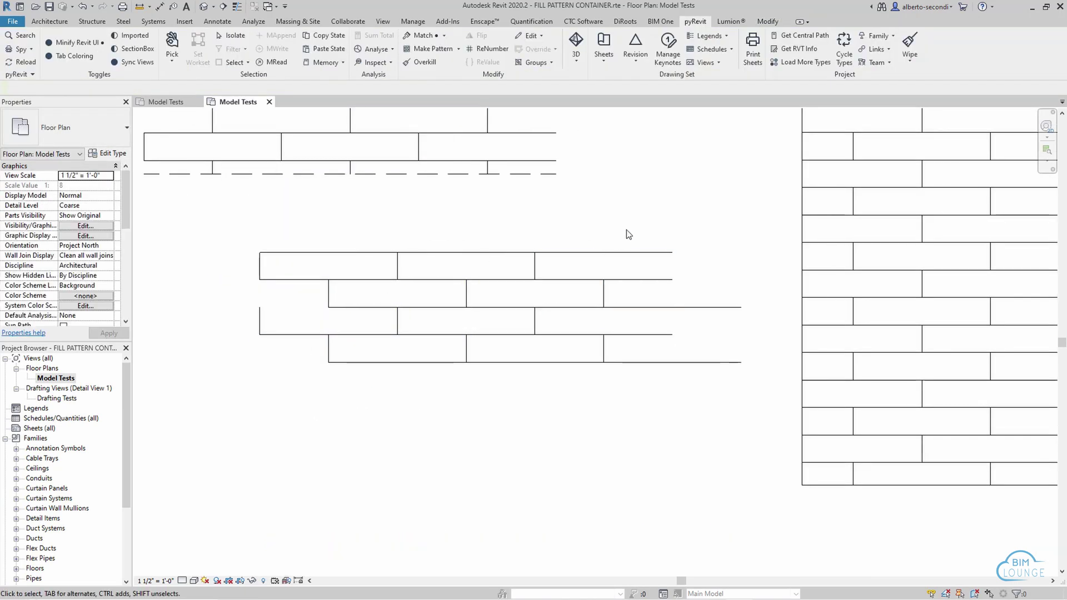
Copy the uppermost course up one row, offset half a brick to the right.
drag(626, 233, 257, 267)
key(c)
key(o)
click(259, 280)
click(329, 252)
Draw two horizontal boundary lines in the <Hidden> style through the middle of the lowest and uppermost courses.
click(435, 178)
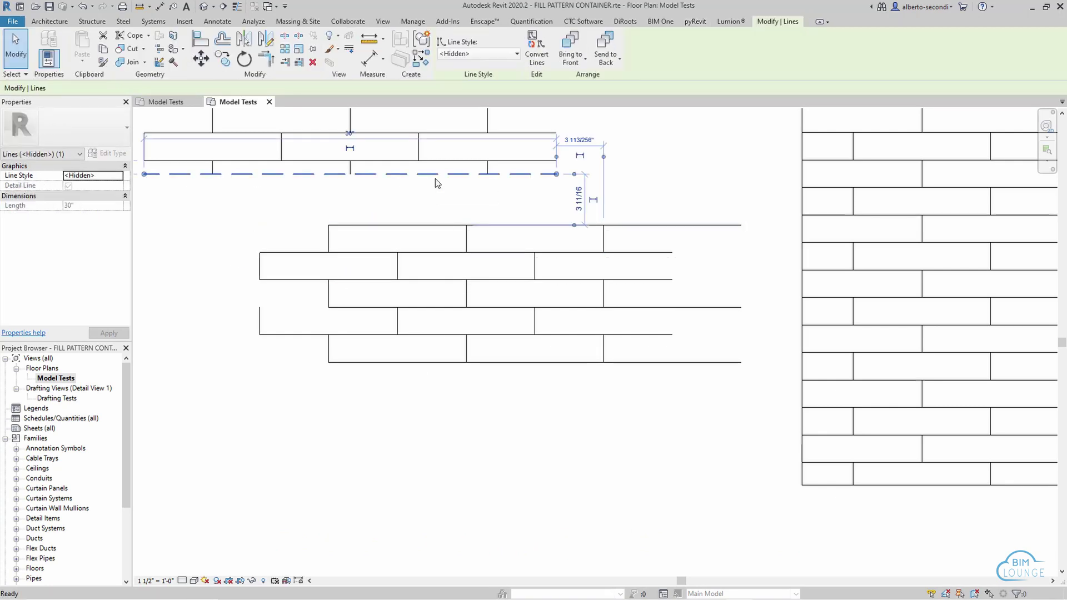
key(c)
key(s)
click(196, 348)
click(721, 349)
click(212, 239)
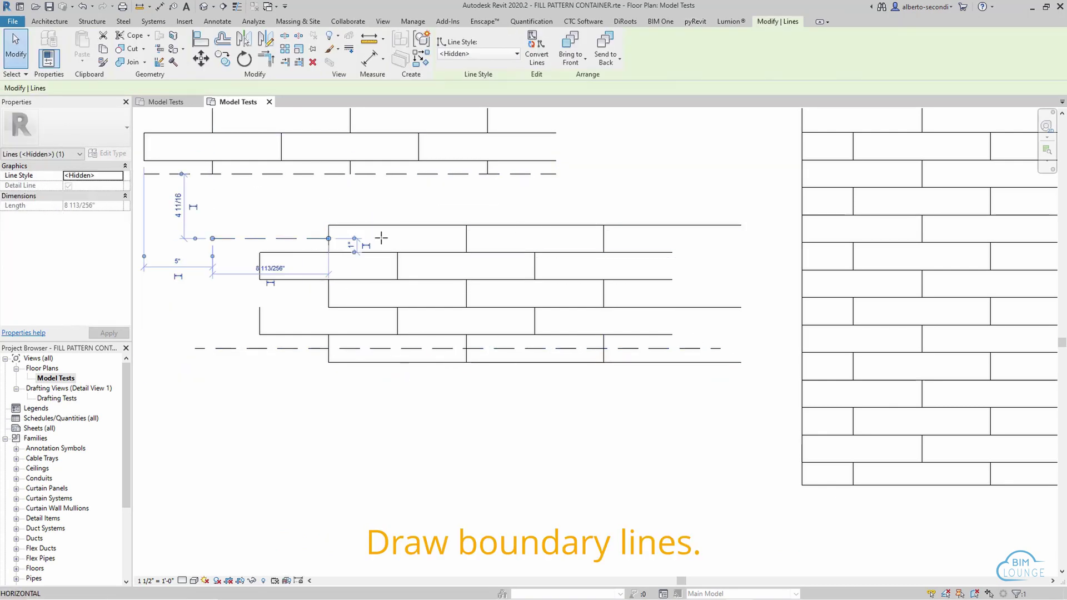
drag(382, 238, 721, 238)
key(Escape)
click(372, 237)
key(Escape)
Close the open upper-left edge of the fourth course with a detail line half a brick long.
key(d)
key(l)
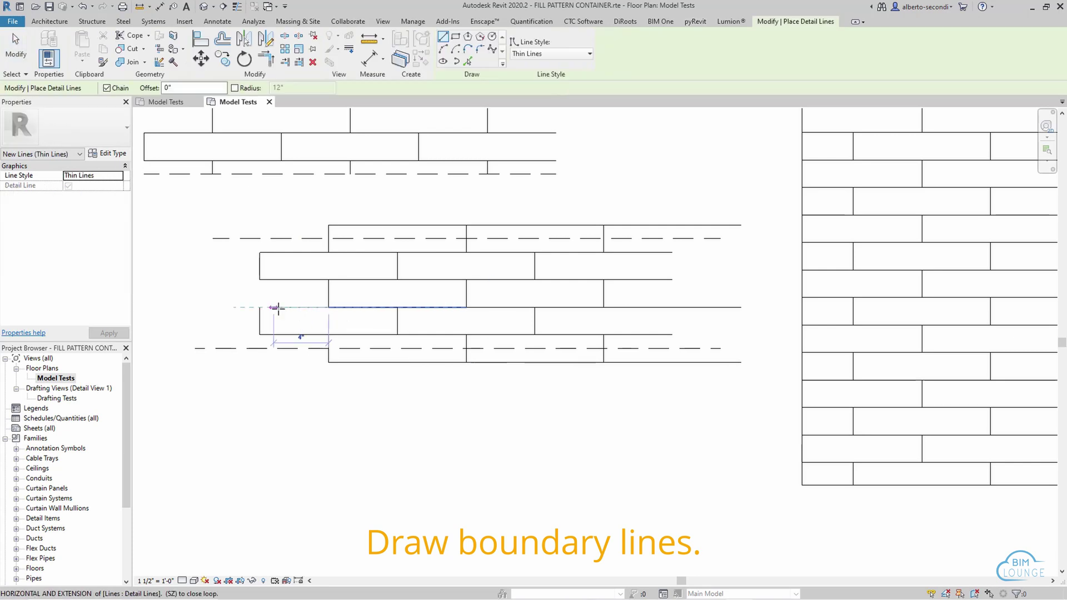
click(260, 308)
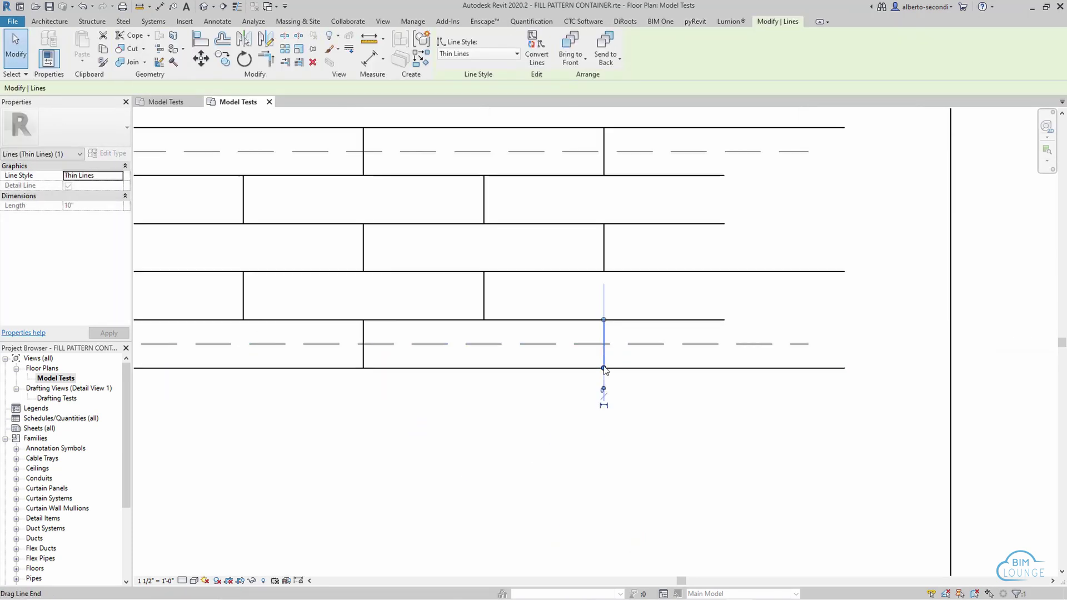
key(Escape)
key(Escape)
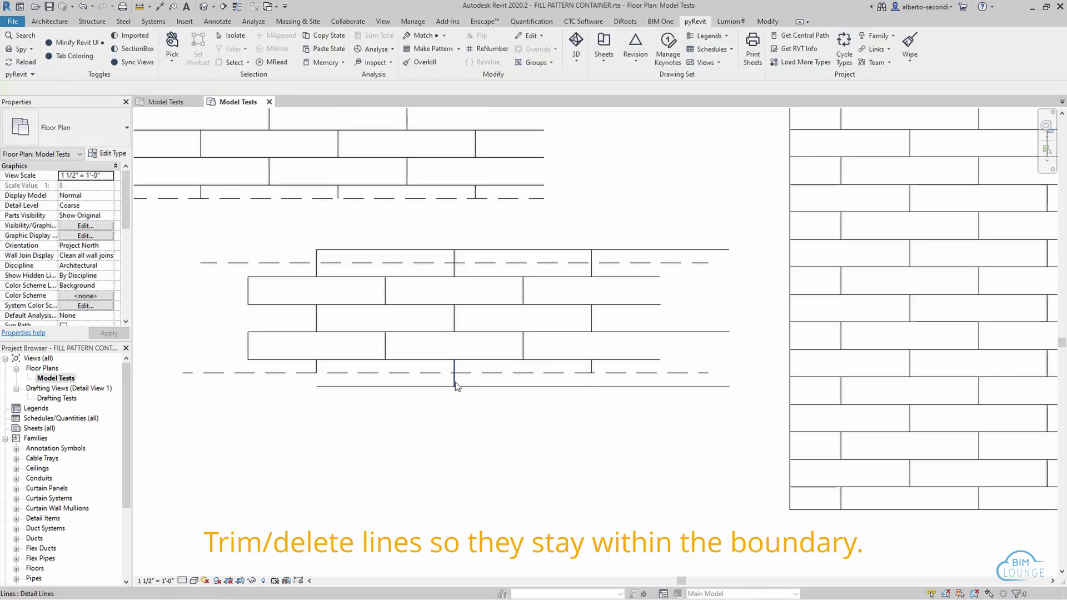
Shorten the vertical joints to the dashed boundaries and delete the horizontal brick lines lying outside them.
click(455, 382)
drag(455, 387, 454, 373)
click(615, 387)
key(Delete)
scroll(316, 252, up, 3)
drag(841, 224, 763, 249)
key(Delete)
click(558, 256)
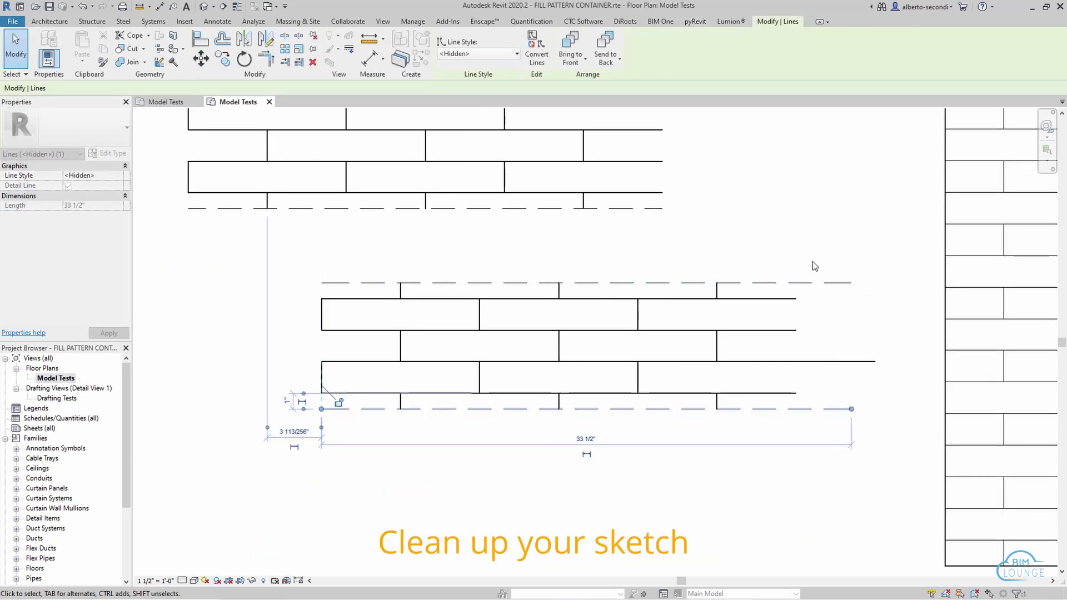
Shorten both dashed boundary lines and the overlong horizontal brick line to align with the right ends of the other courses.
click(826, 282)
drag(851, 283, 796, 283)
click(805, 409)
drag(852, 410, 796, 409)
click(811, 362)
drag(875, 362, 796, 361)
click(821, 459)
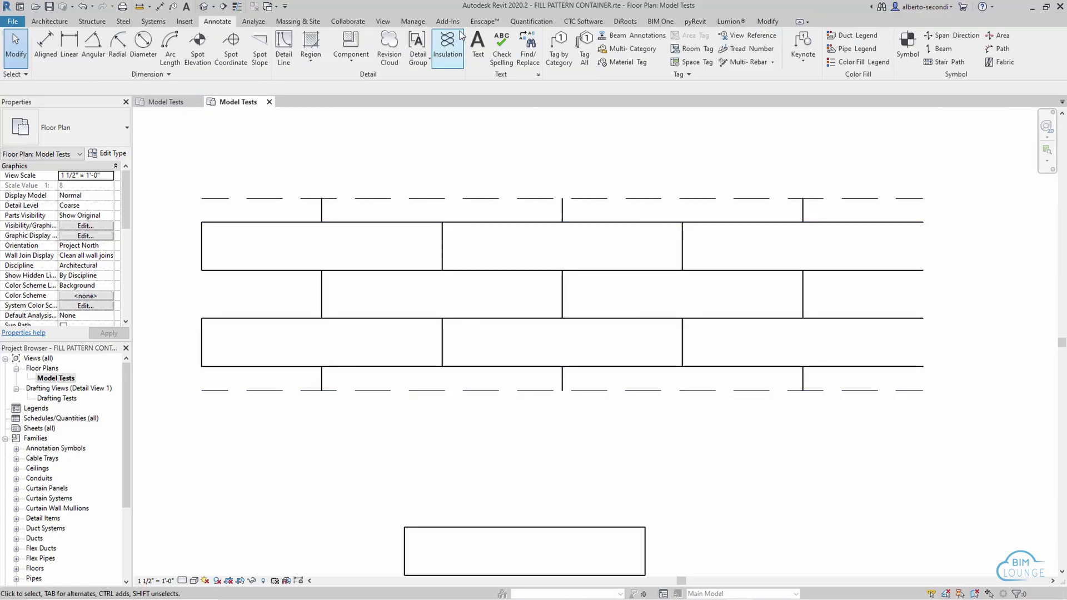
Select all lines of the running bond sketch except the two dashed boundaries and start pyRevit's Make Pattern on them.
click(694, 21)
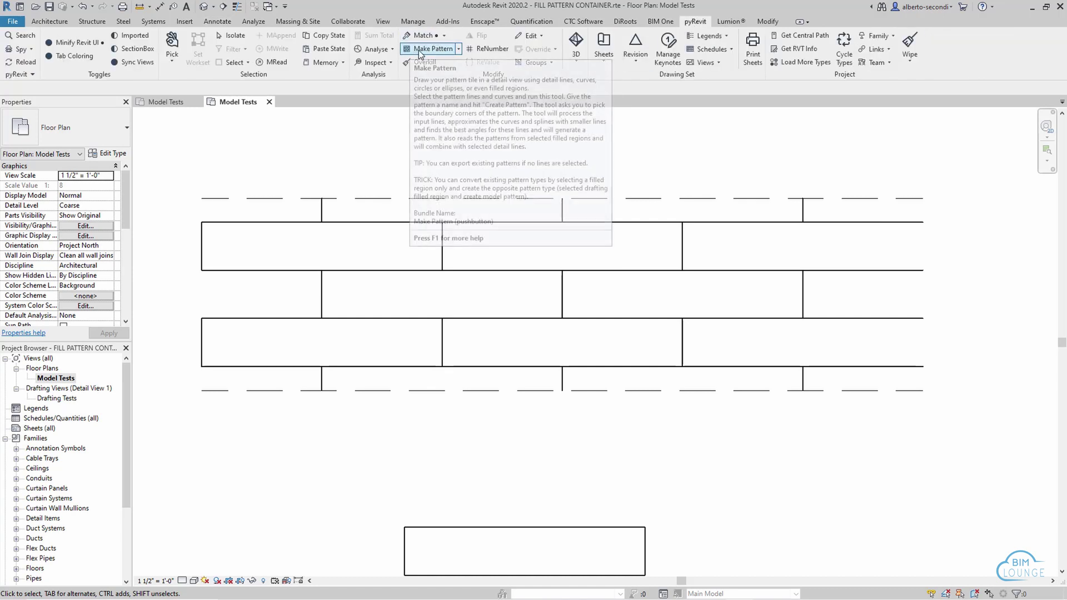
drag(160, 164, 991, 448)
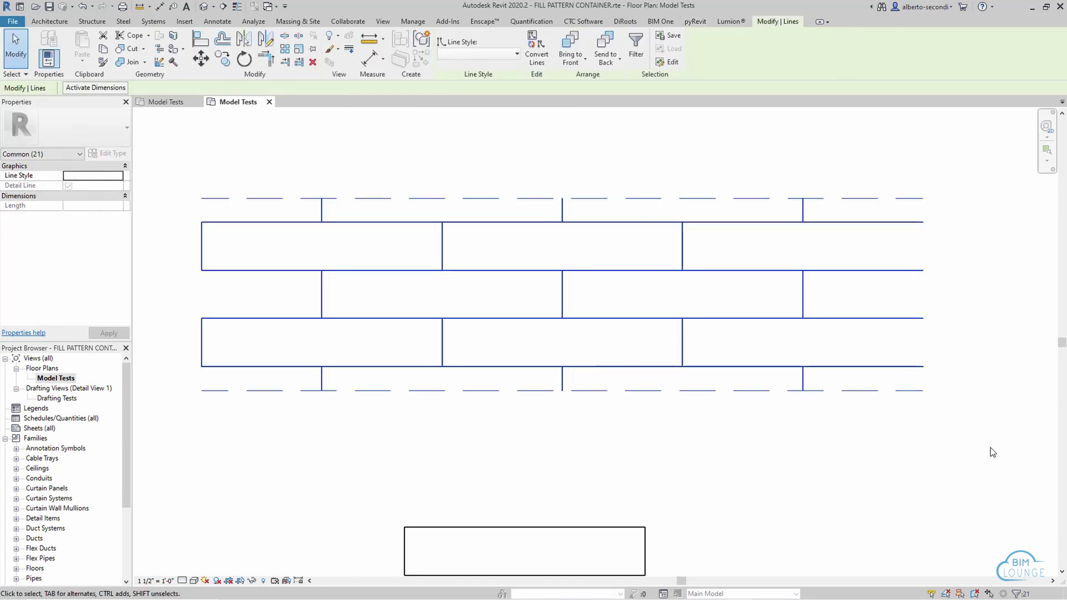
shift+click(272, 392)
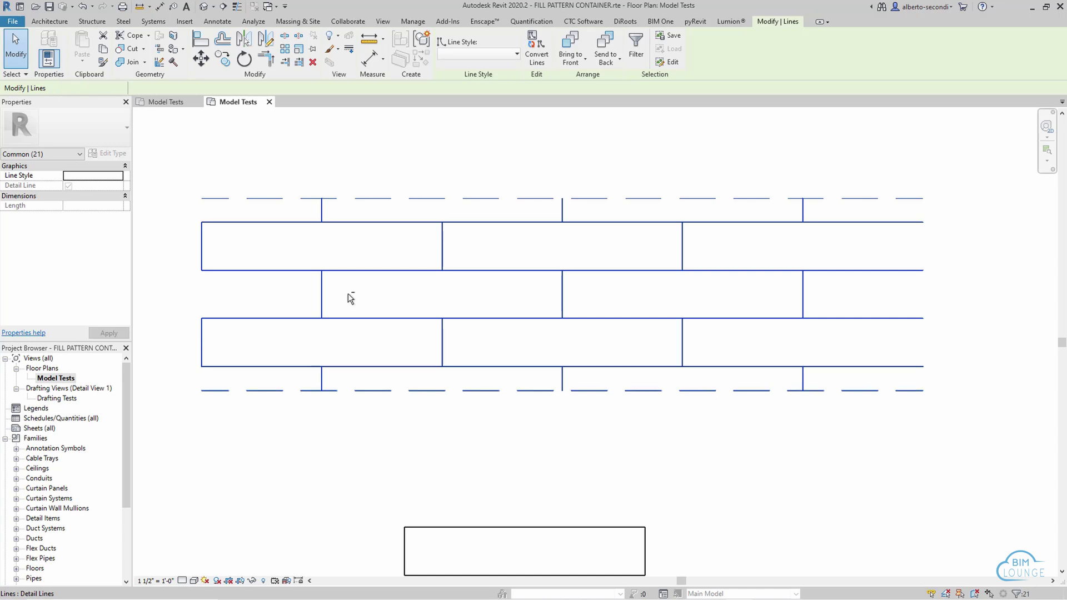
shift+click(305, 198)
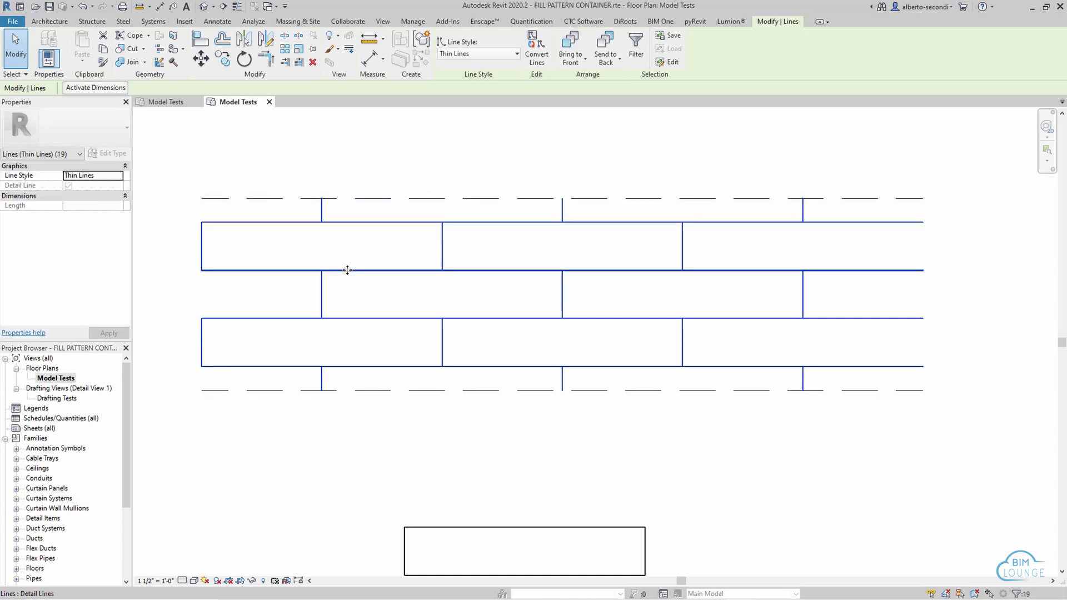
click(696, 21)
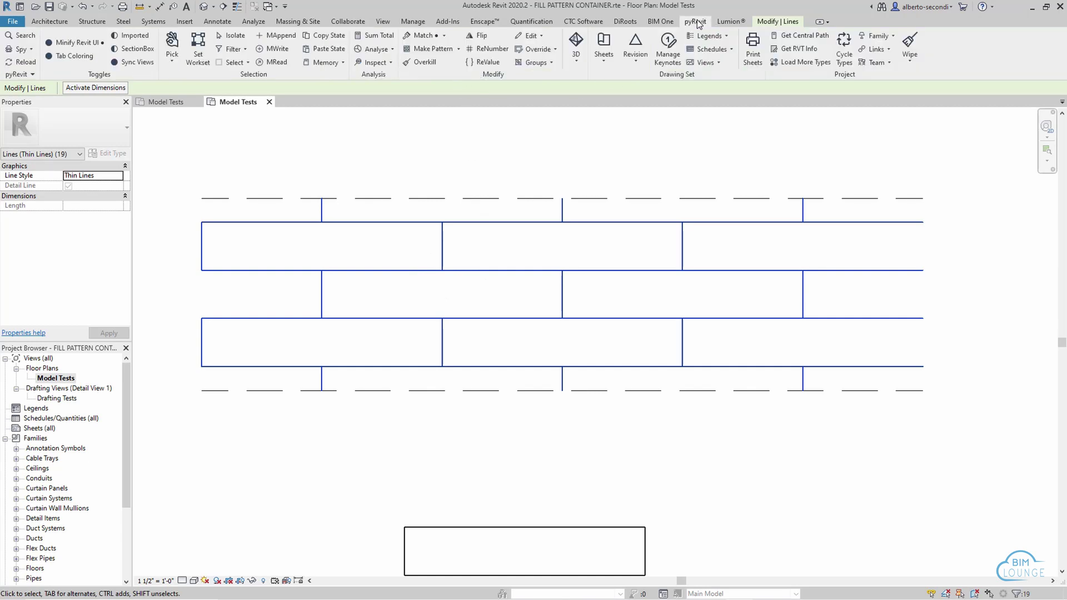
click(425, 49)
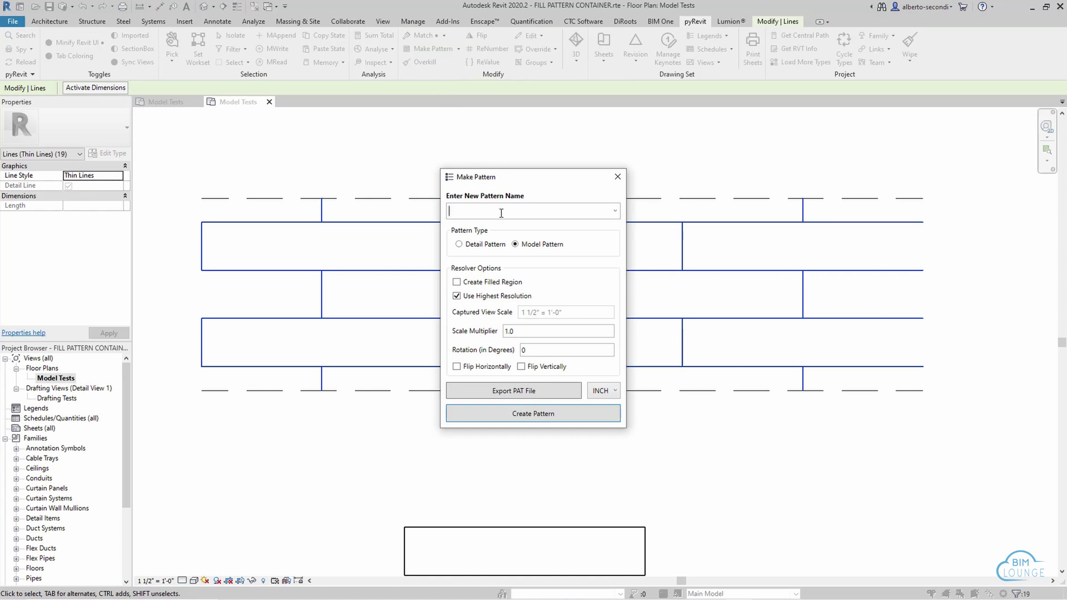
Create the model pattern Running 2x10, bounded from the lower dashed line's left end to the upper dashed line's right end.
text(Running 2x10)
click(532, 416)
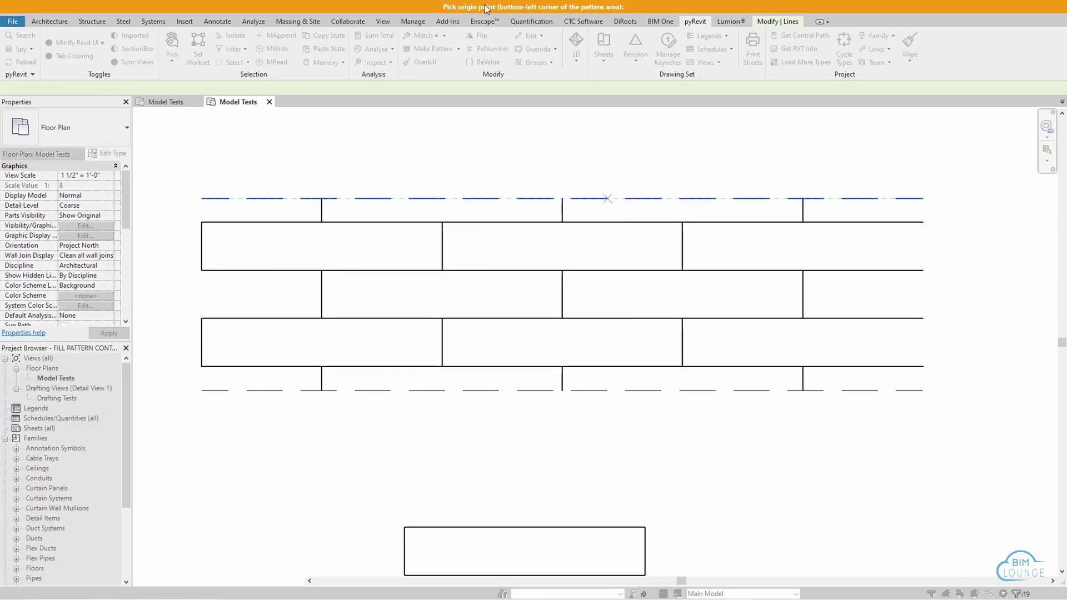
click(201, 391)
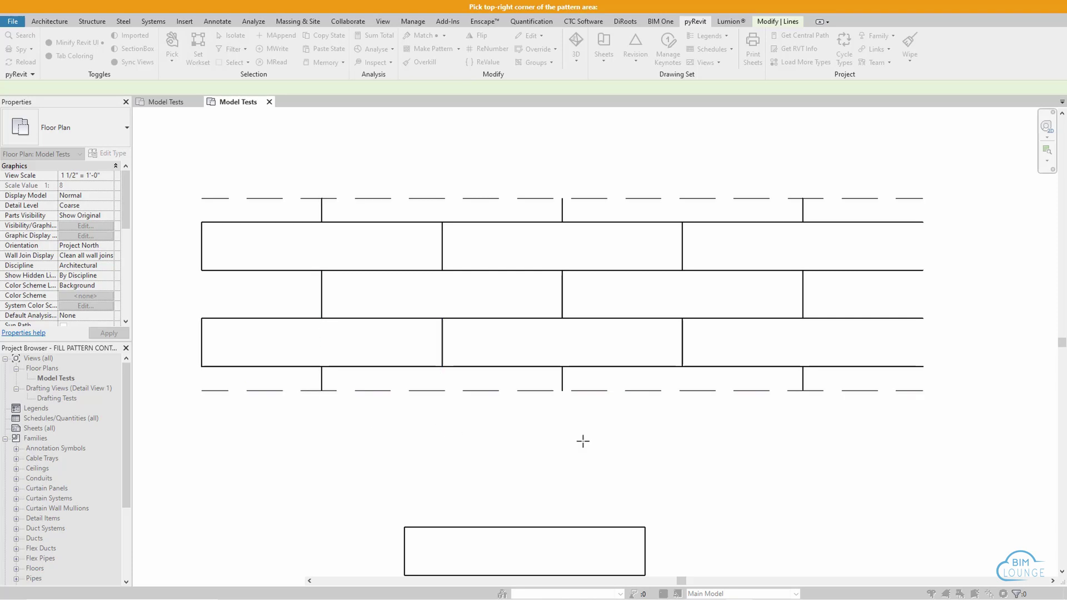
click(924, 198)
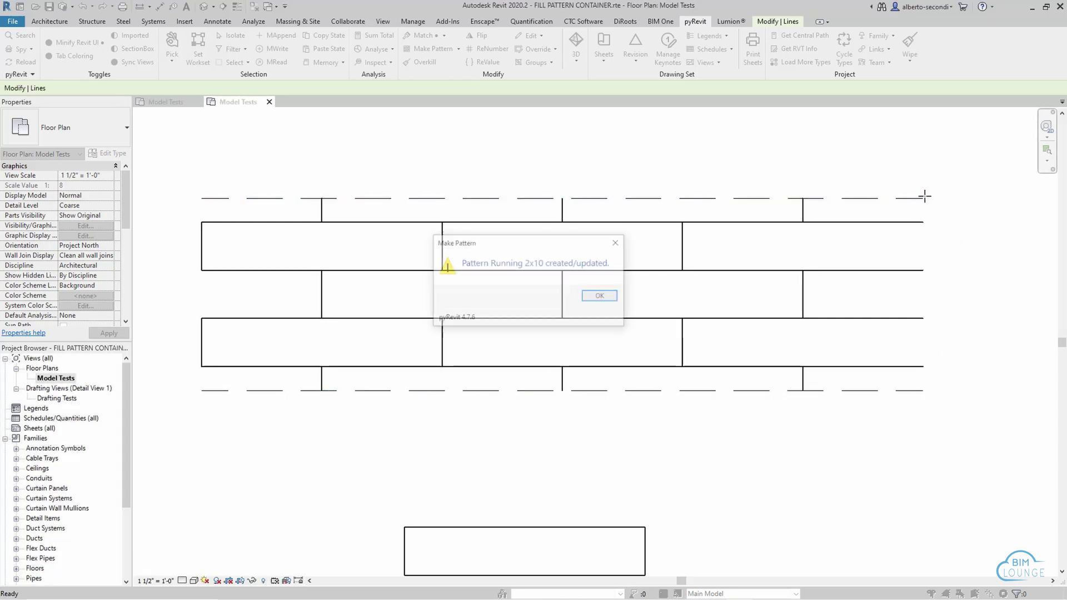
click(598, 301)
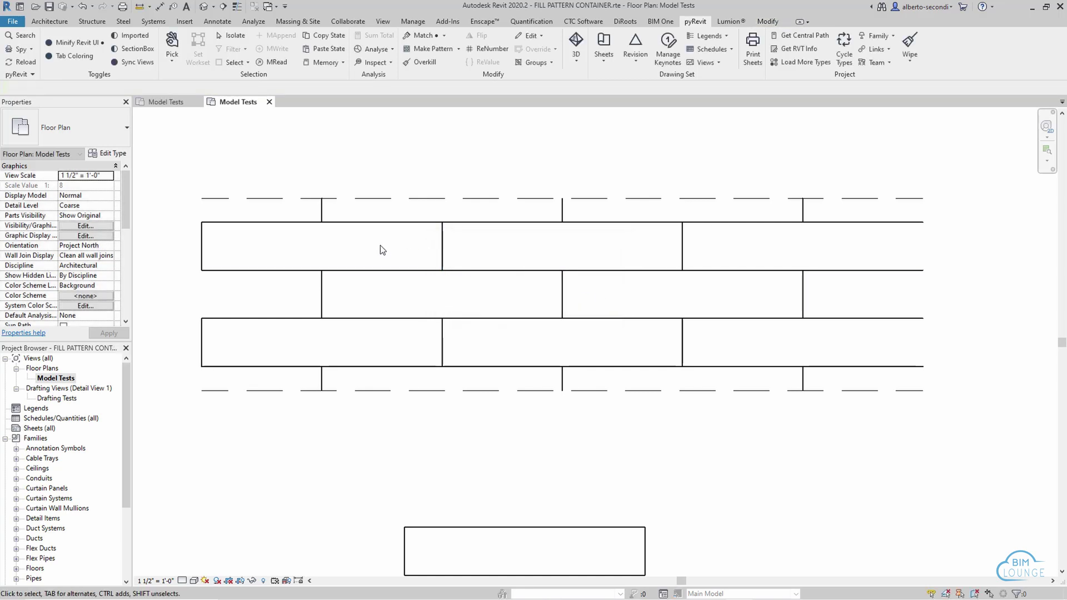
Duplicate the type of the Grid filled region below the brick sample as Running 2x10.
scroll(357, 240, down, 4)
scroll(358, 243, down, 3)
middle_drag(495, 321, 474, 193)
click(567, 347)
middle_drag(609, 381, 529, 286)
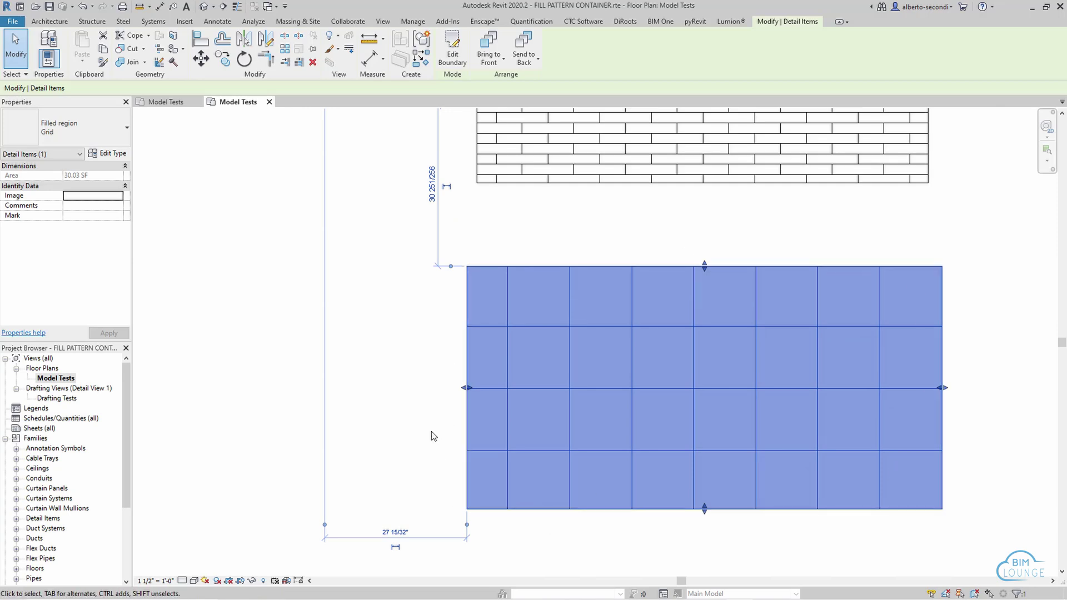
click(111, 154)
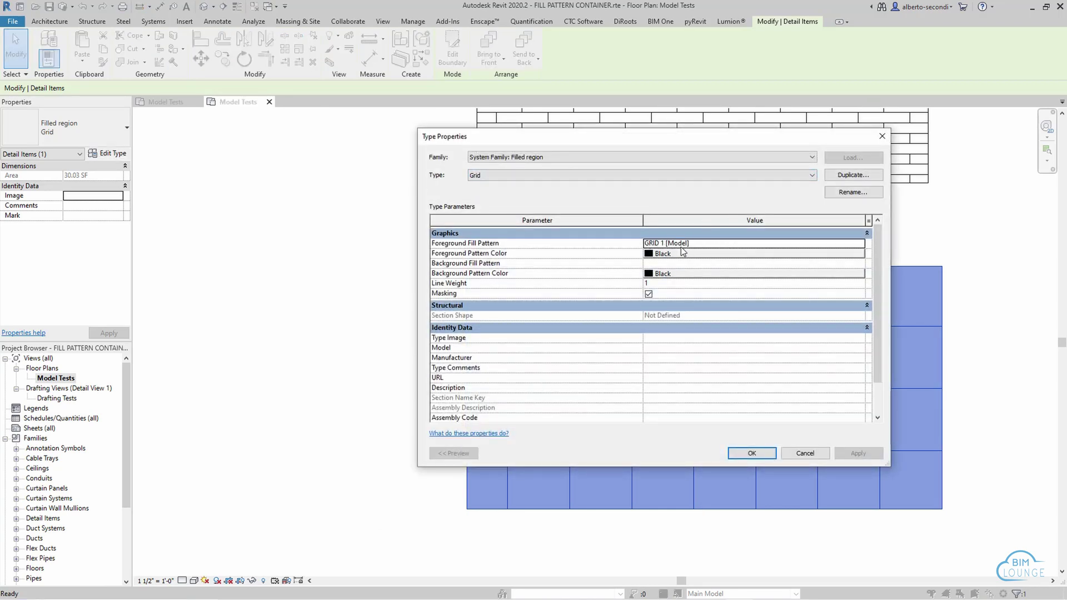
click(840, 193)
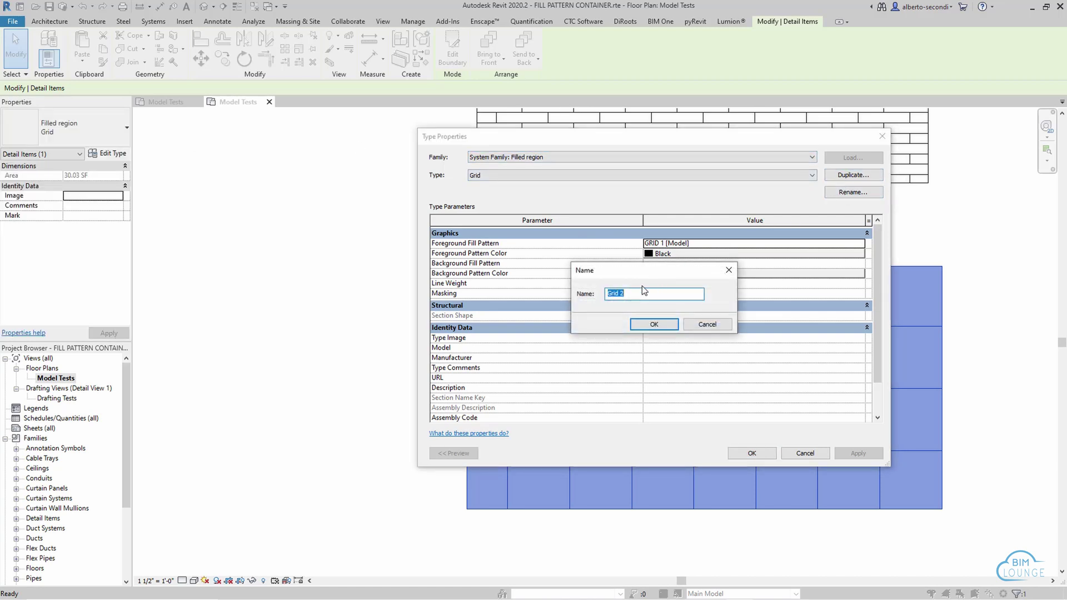
key(BackSpace)
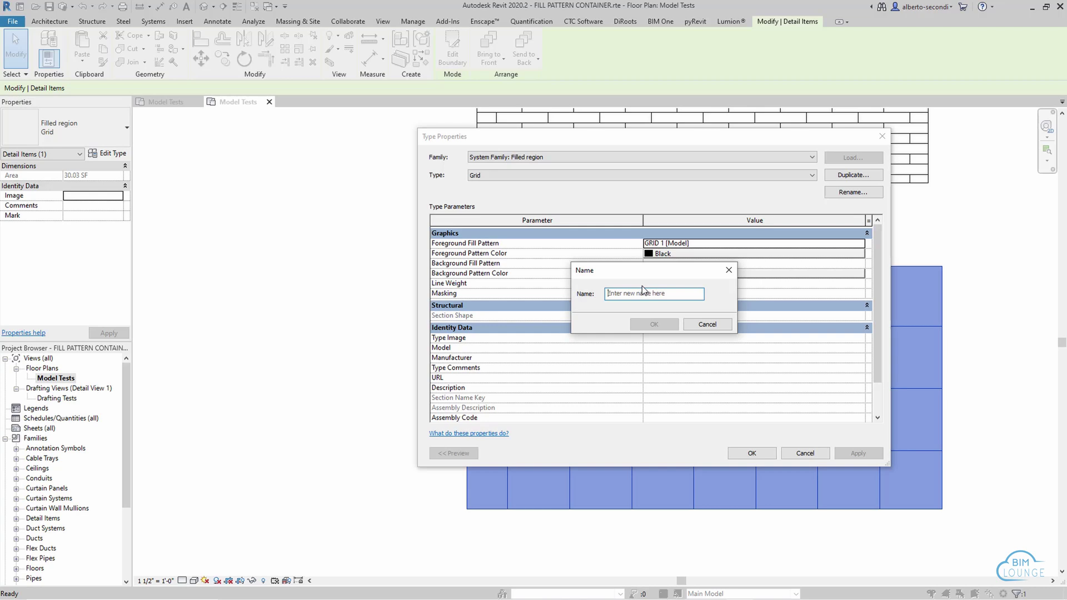
text(Running 2)
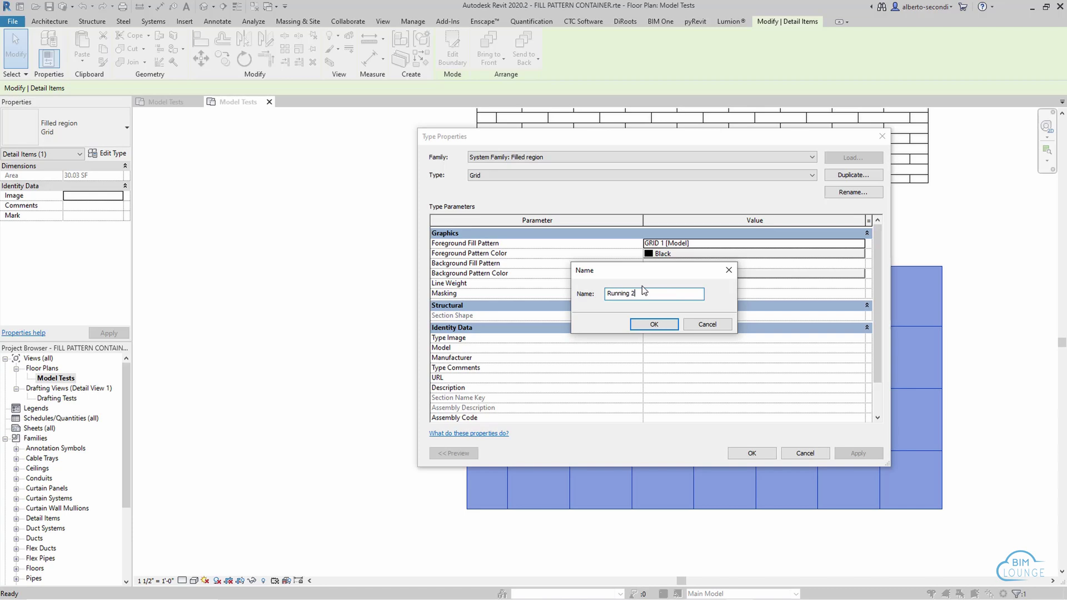
text(x10)
click(653, 324)
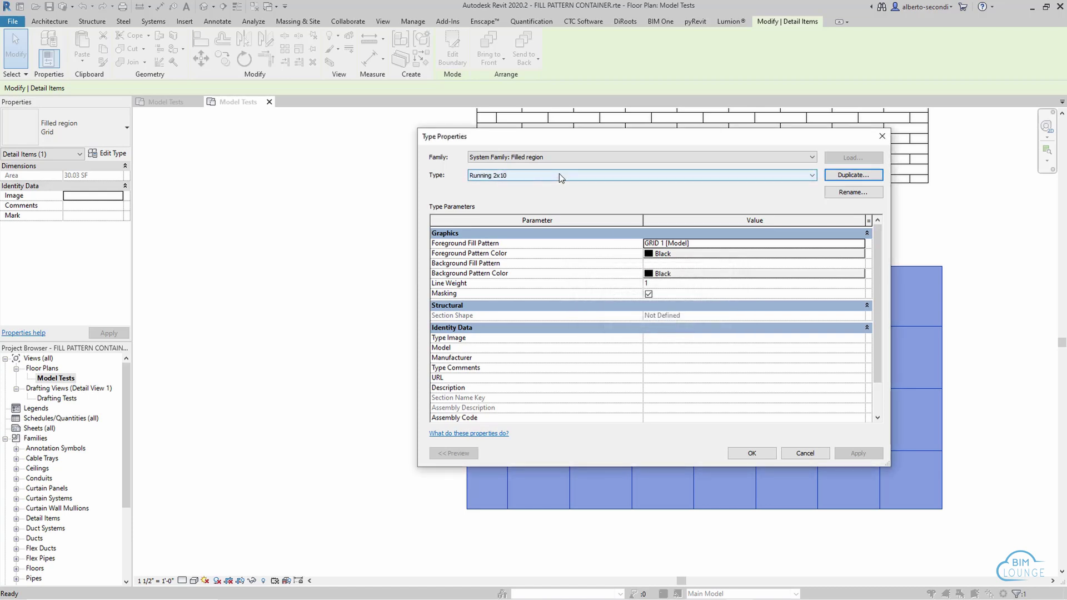
Set the new filled region type's foreground fill pattern to the model pattern Running 2x10.
click(859, 244)
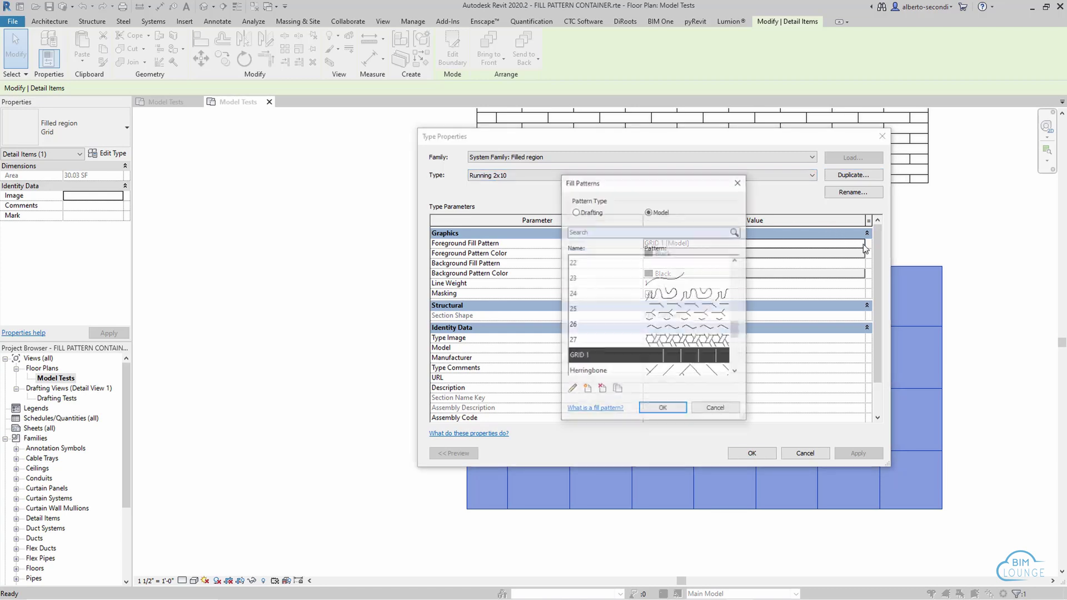
drag(738, 330, 739, 349)
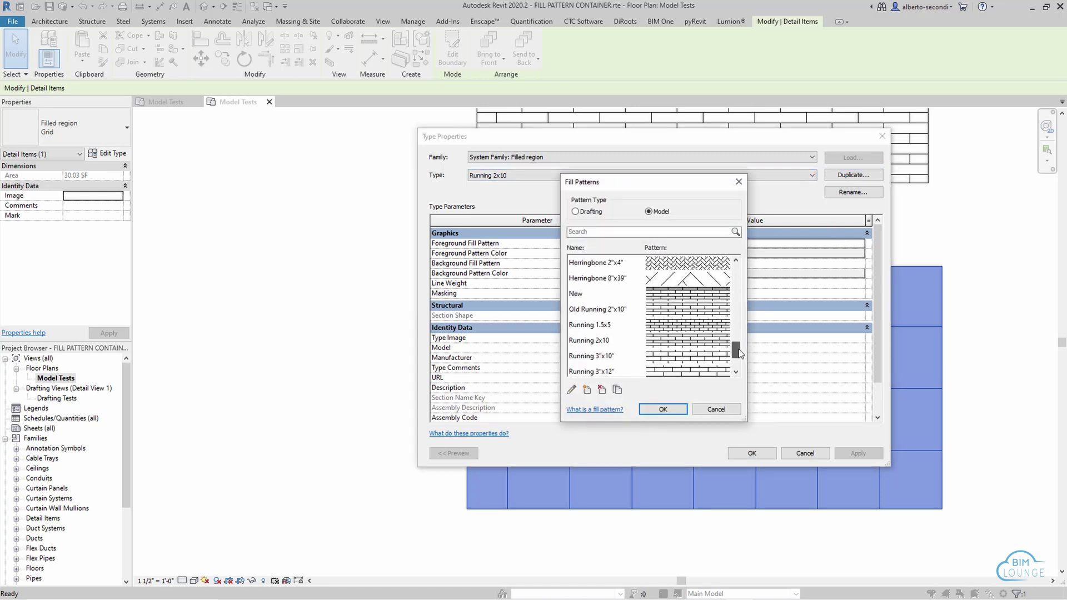
click(671, 343)
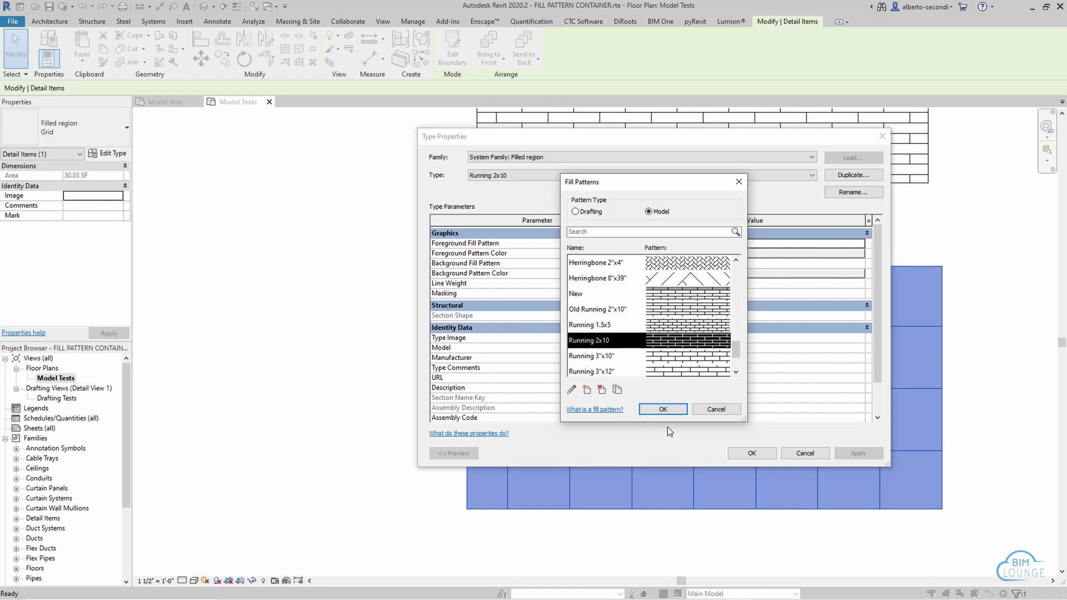
click(670, 410)
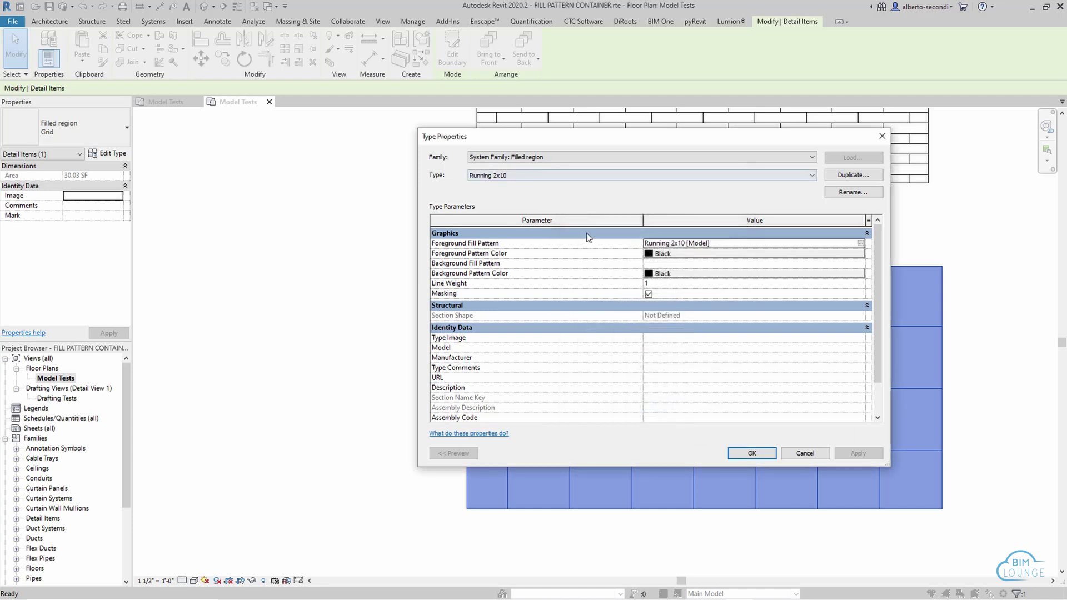
click(754, 452)
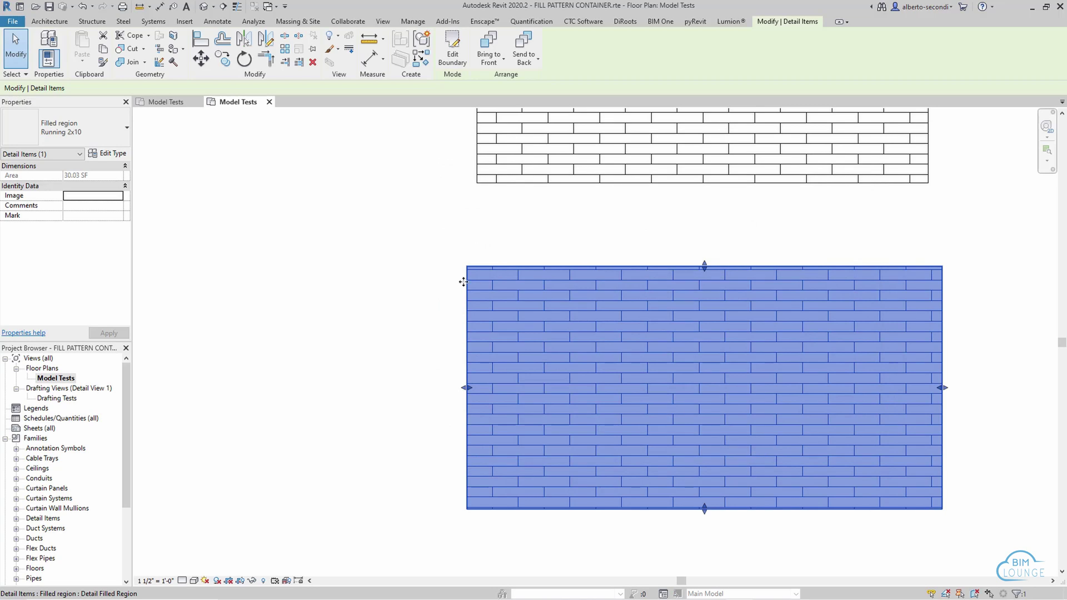
click(431, 275)
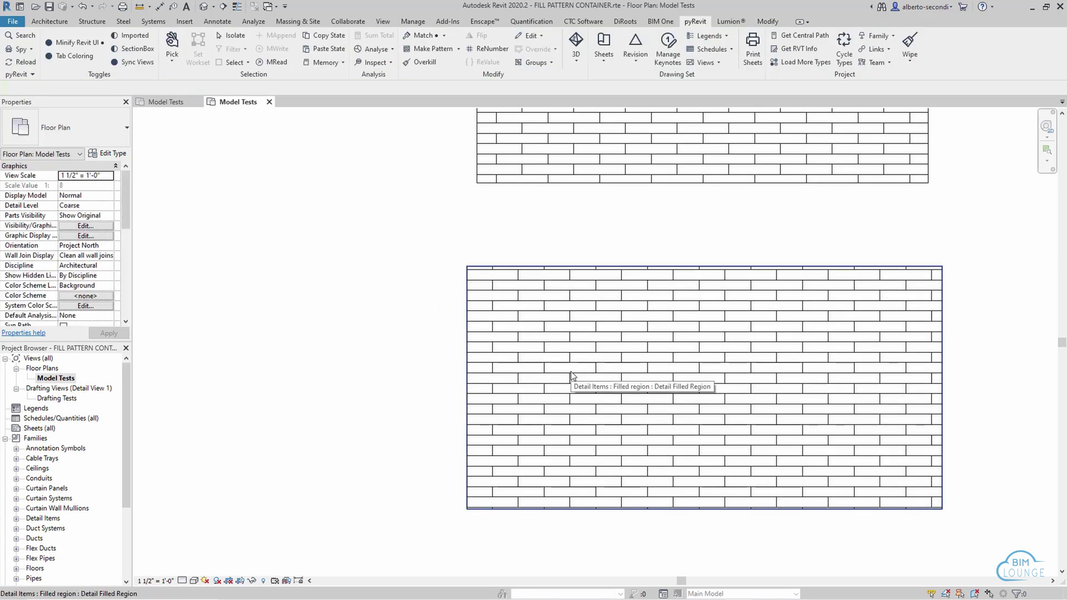
Stretch the upper edge of the Running 2x10 filled region to the bottom edge of the region above.
scroll(571, 372, up, 2)
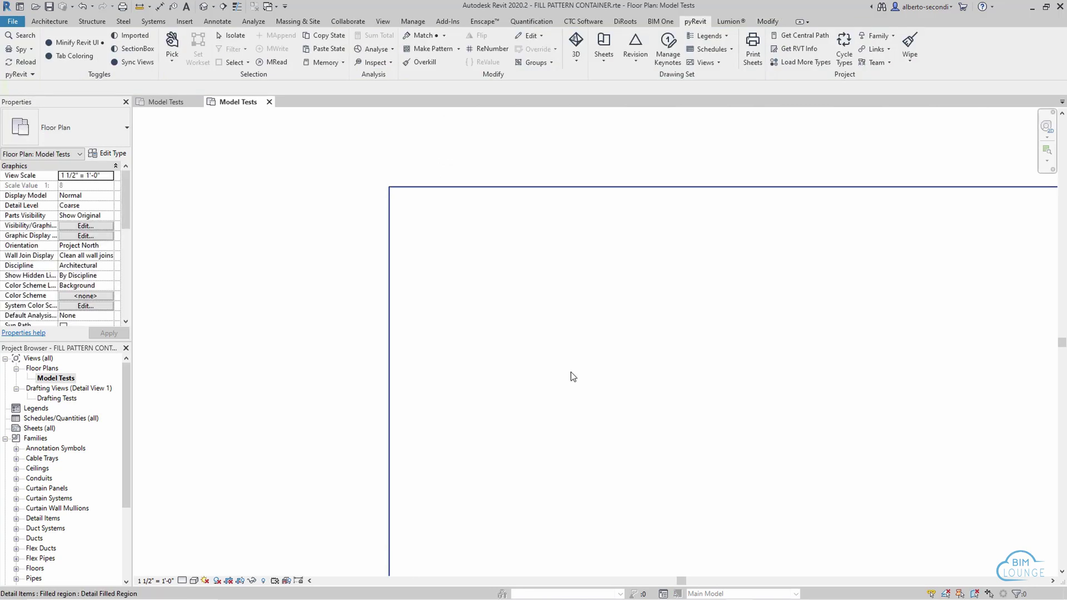
scroll(483, 317, down, 3)
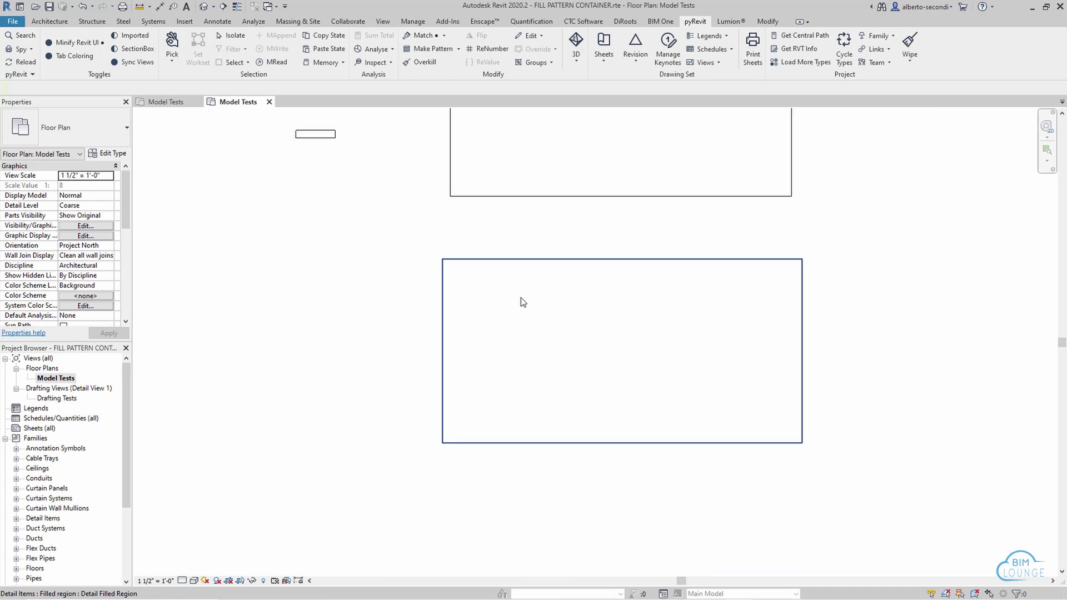
click(577, 254)
drag(622, 259, 632, 197)
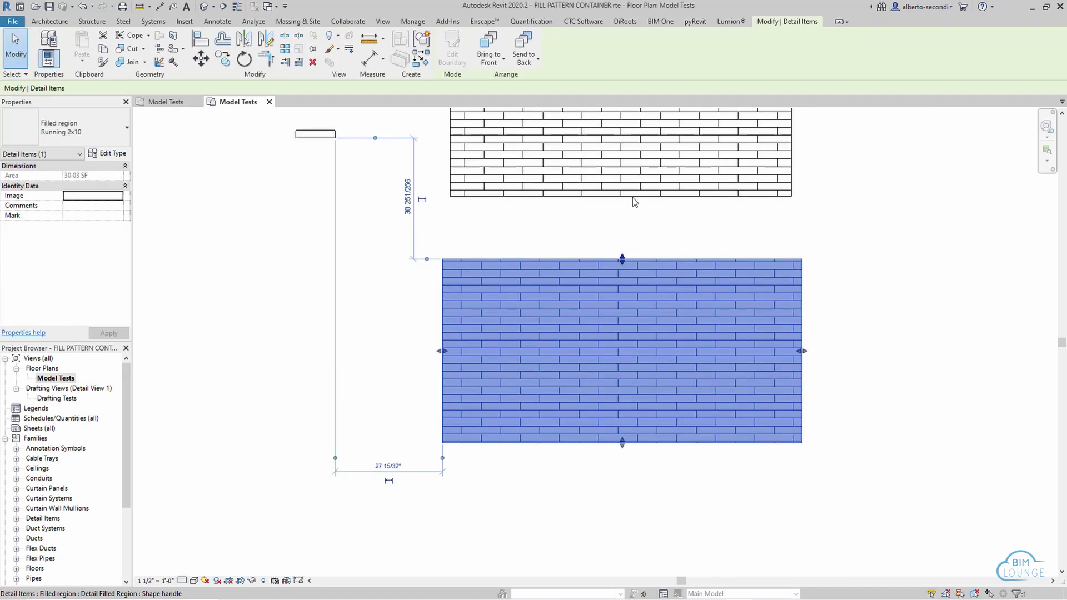
click(862, 329)
Select the brick pattern lines inside the filled region and nudge the pattern right and down.
scroll(569, 323, up, 2)
scroll(564, 325, up, 1)
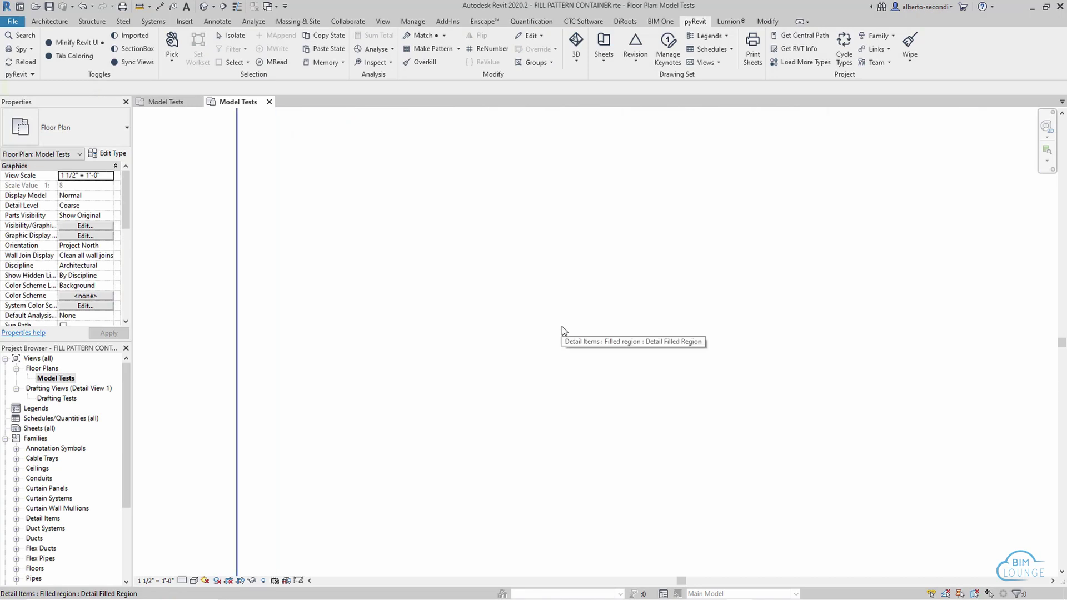
click(548, 337)
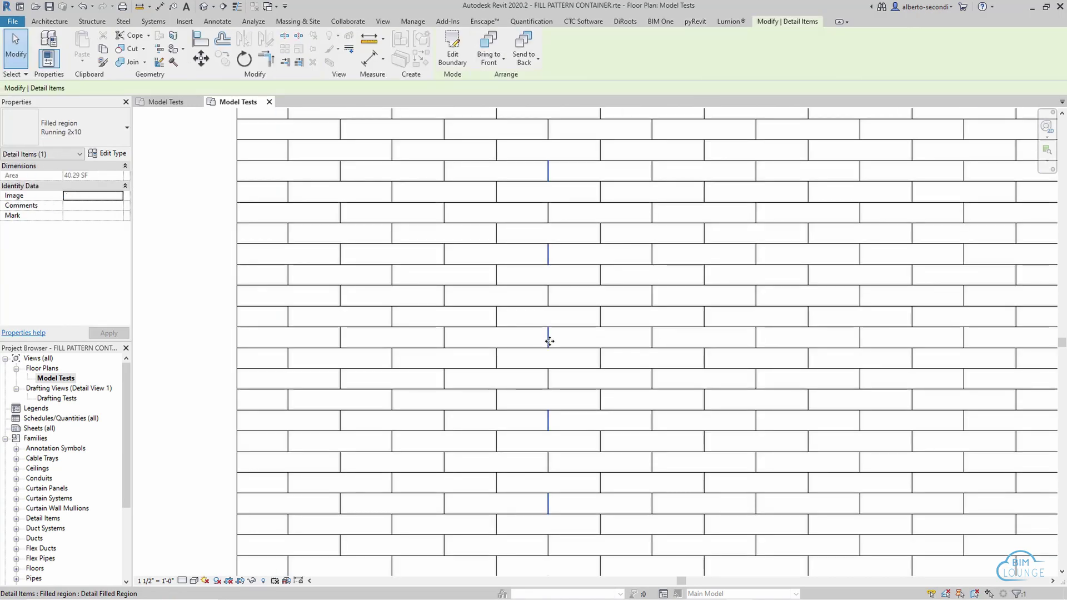
key(Right)
key(Right)
key(Right)
key(Right)
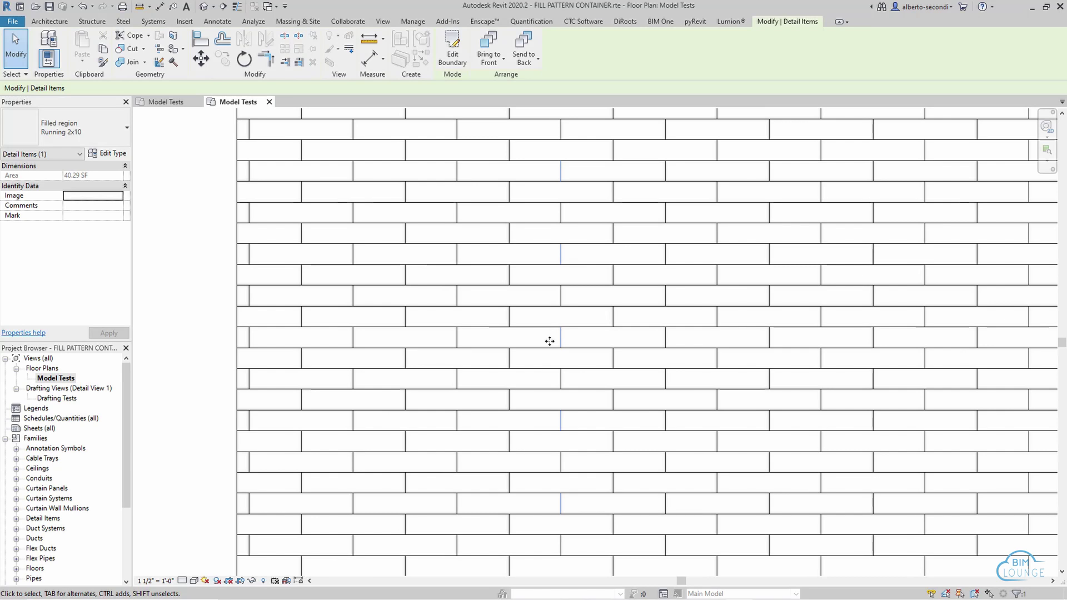
key(Right)
key(Right)
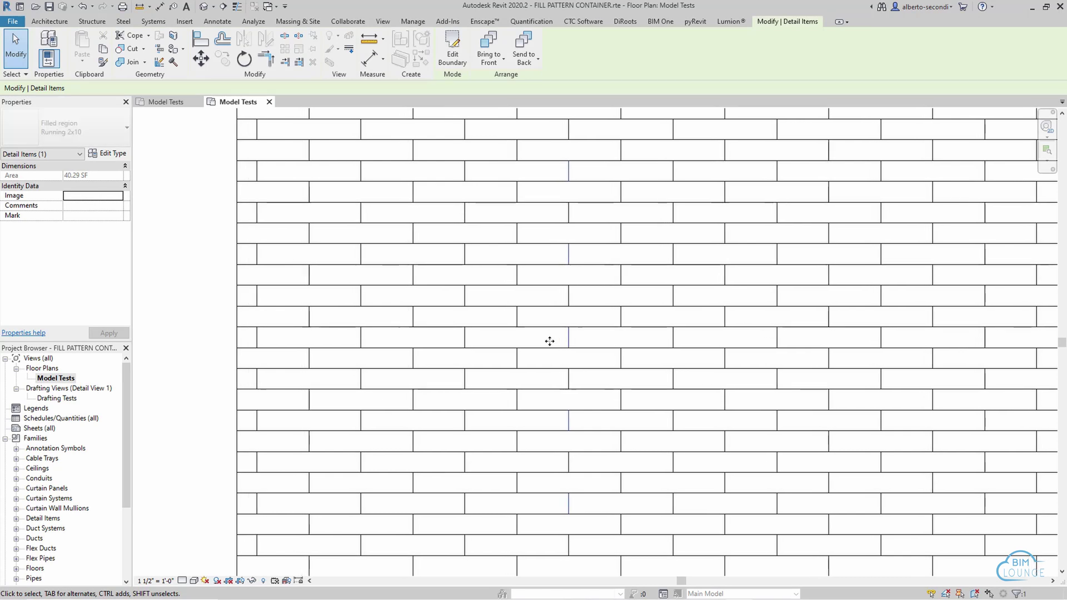
scroll(548, 341, down, 4)
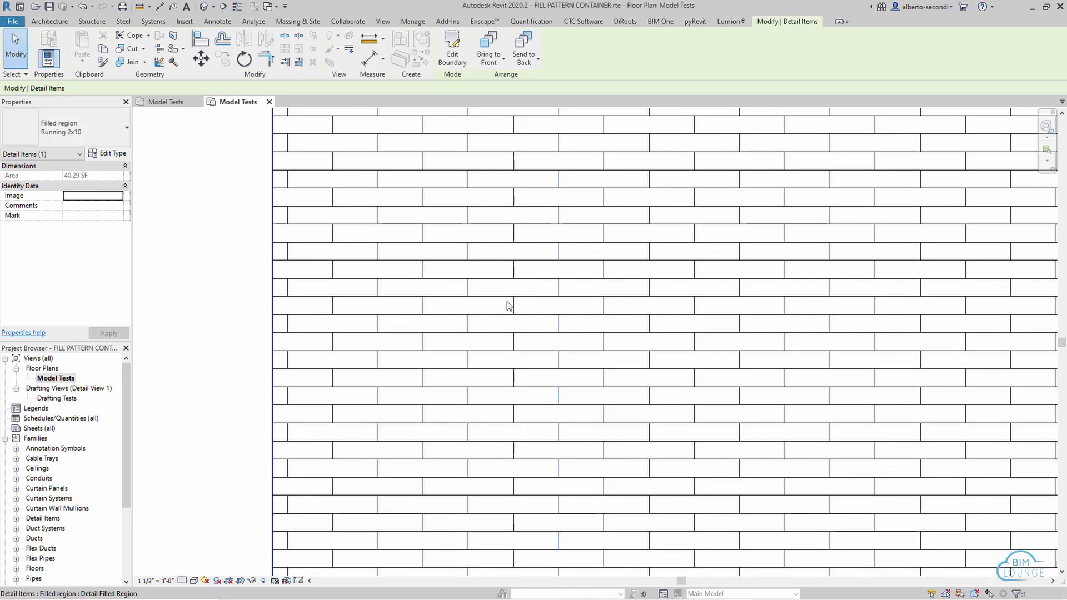
key(Down)
key(Down)
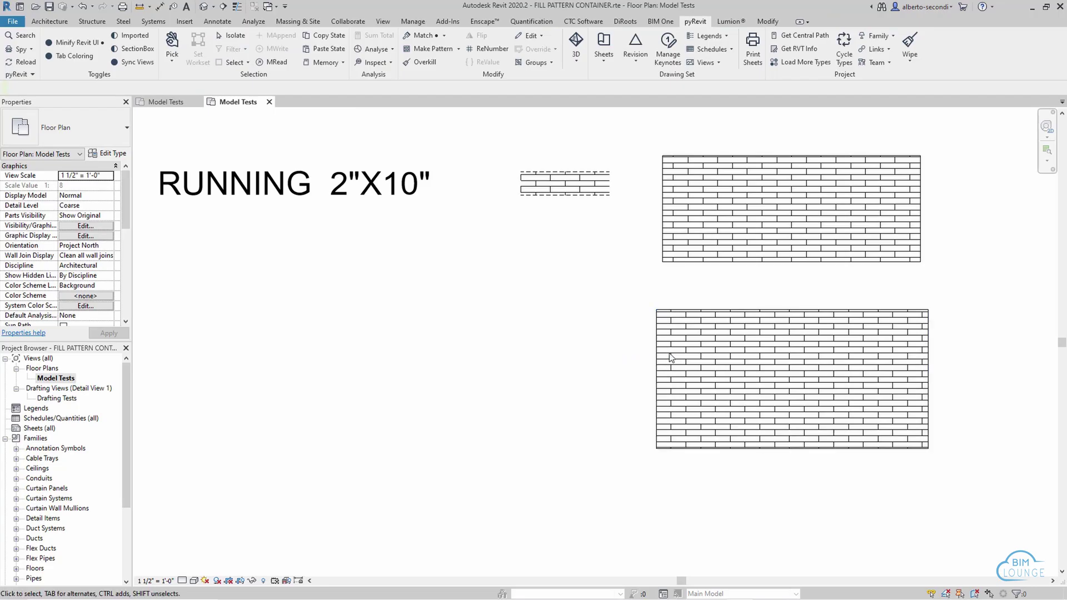
Export the Running 2x10 model pattern with Make Pattern as an inch PAT file into the FILL PATTERNS folder on drive C.
click(657, 389)
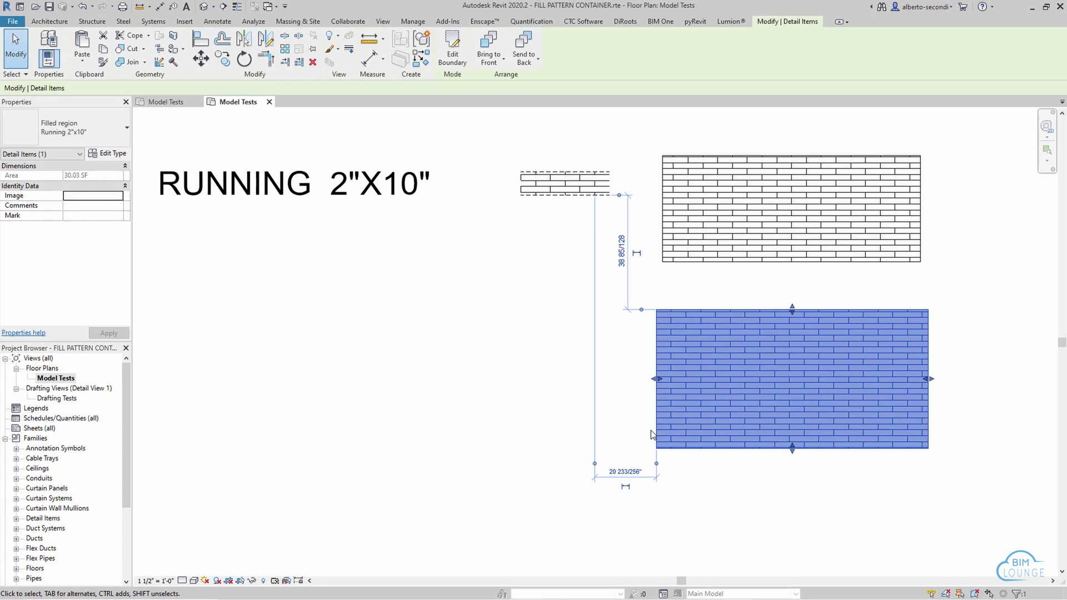
click(612, 386)
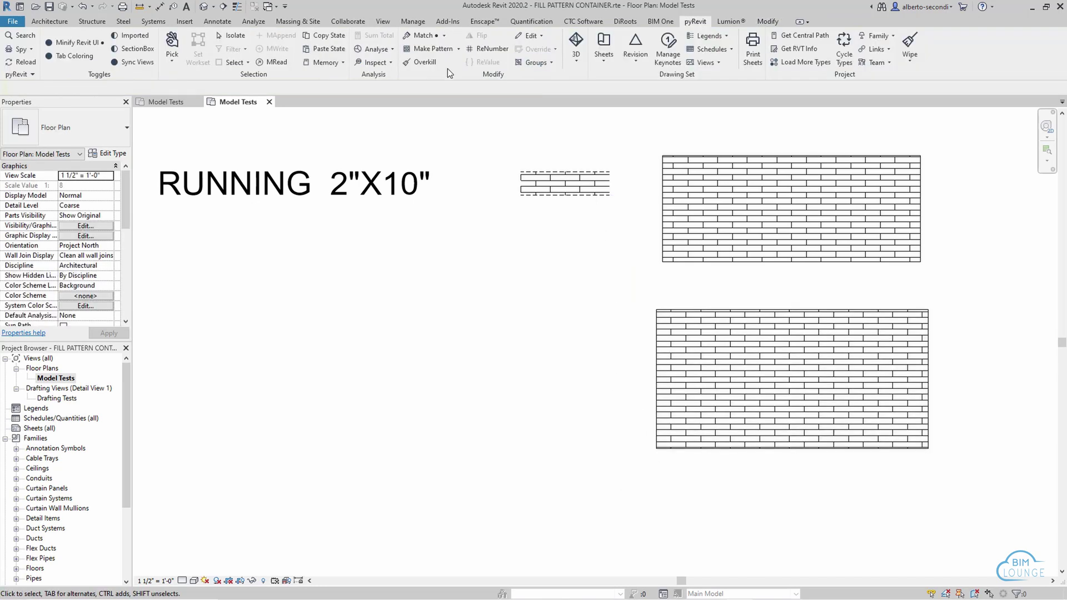
click(437, 49)
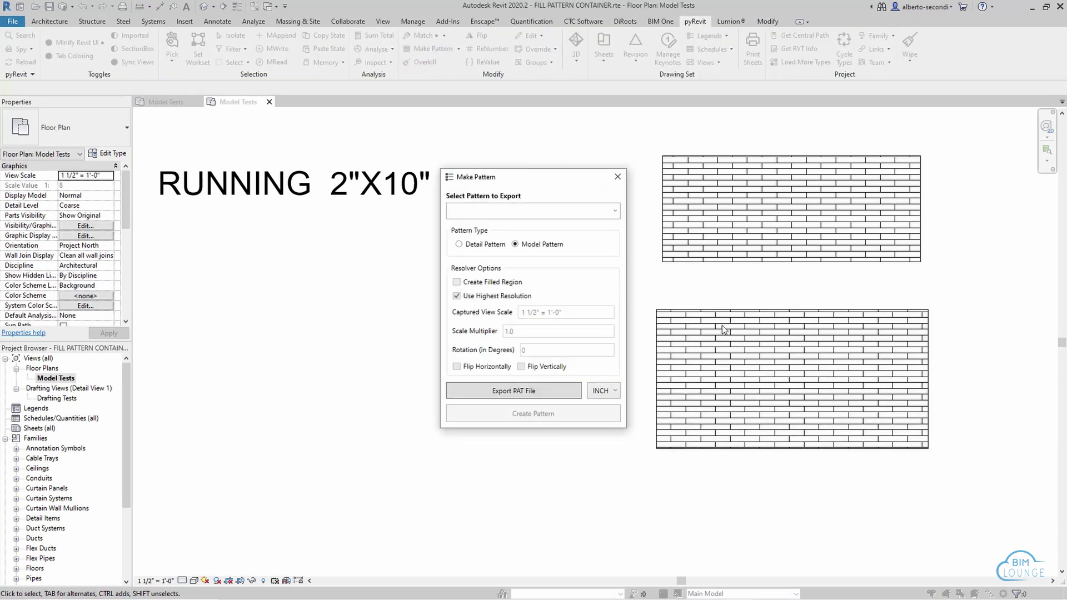
drag(549, 181, 402, 167)
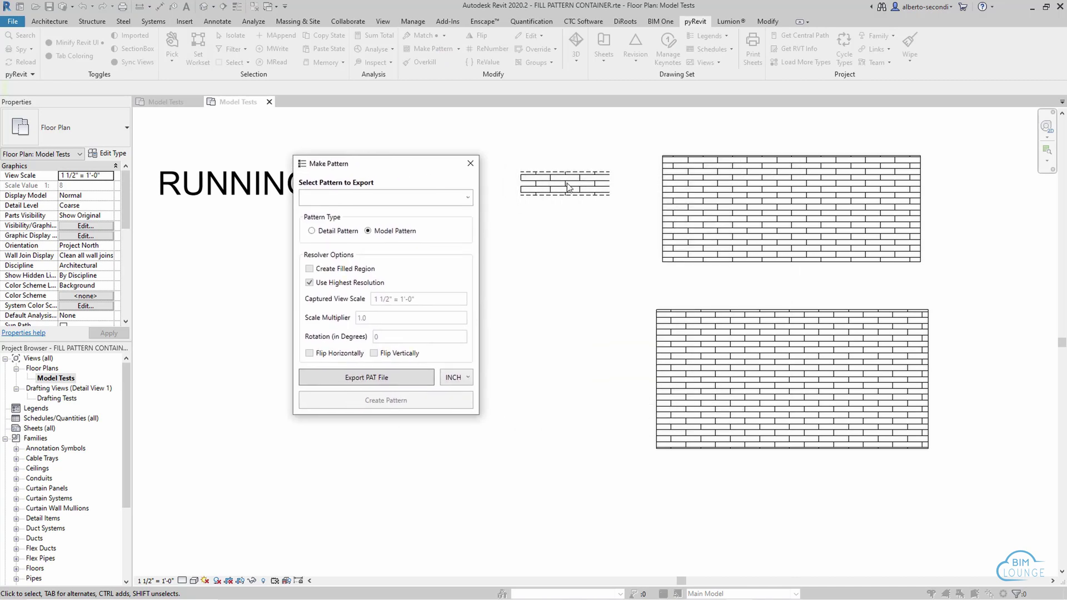
click(466, 199)
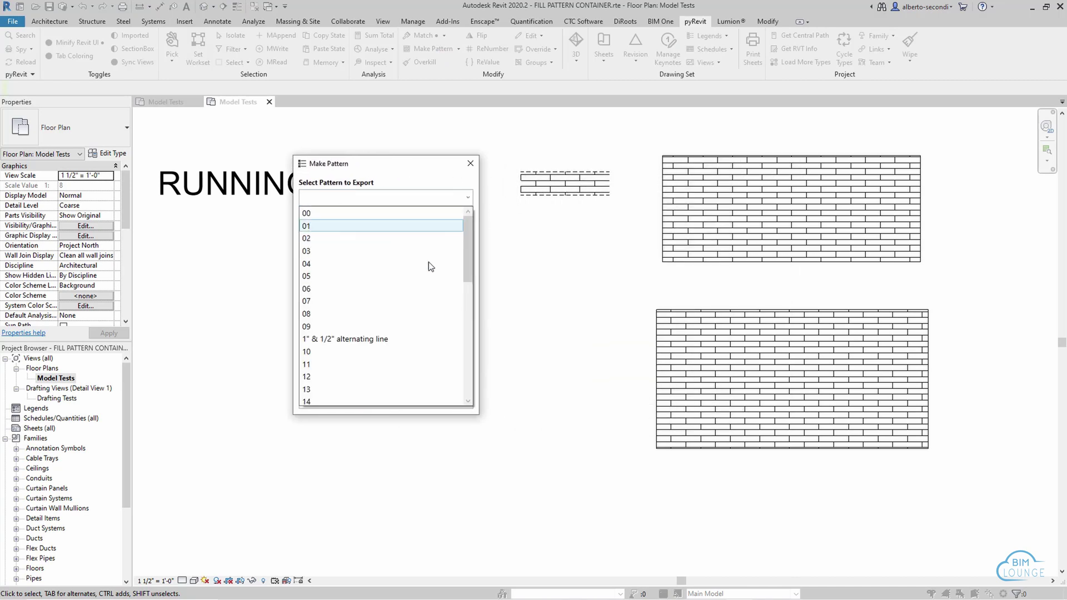
scroll(329, 319, down, 8)
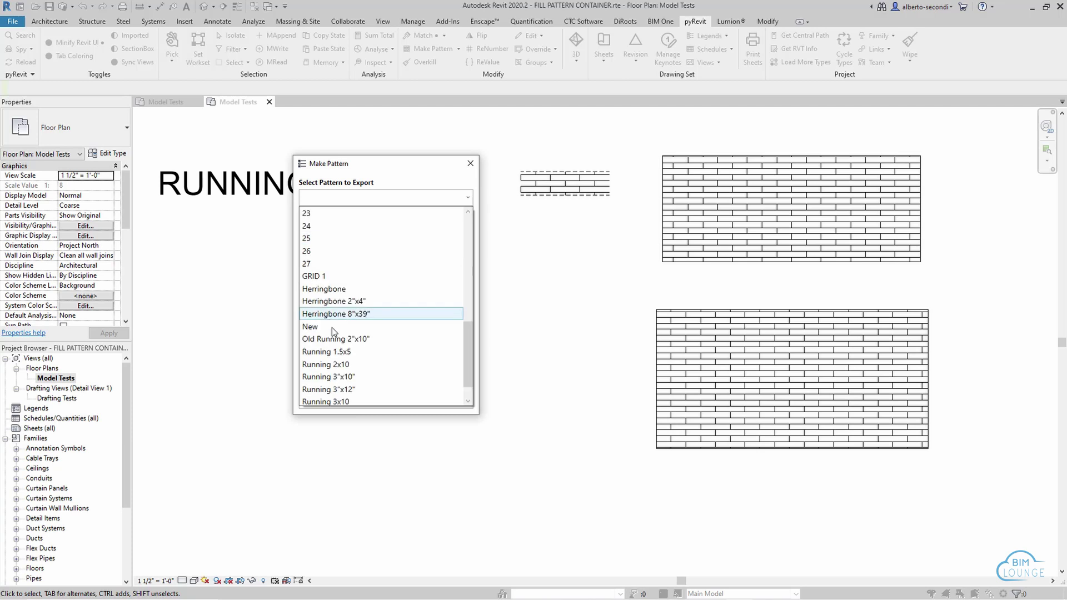
click(346, 365)
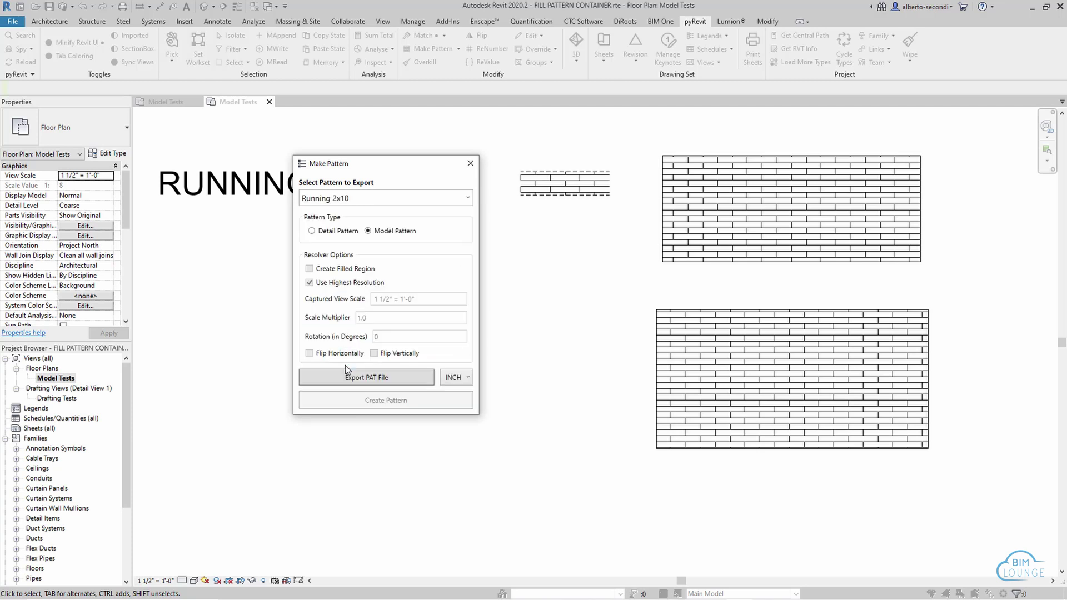
click(389, 377)
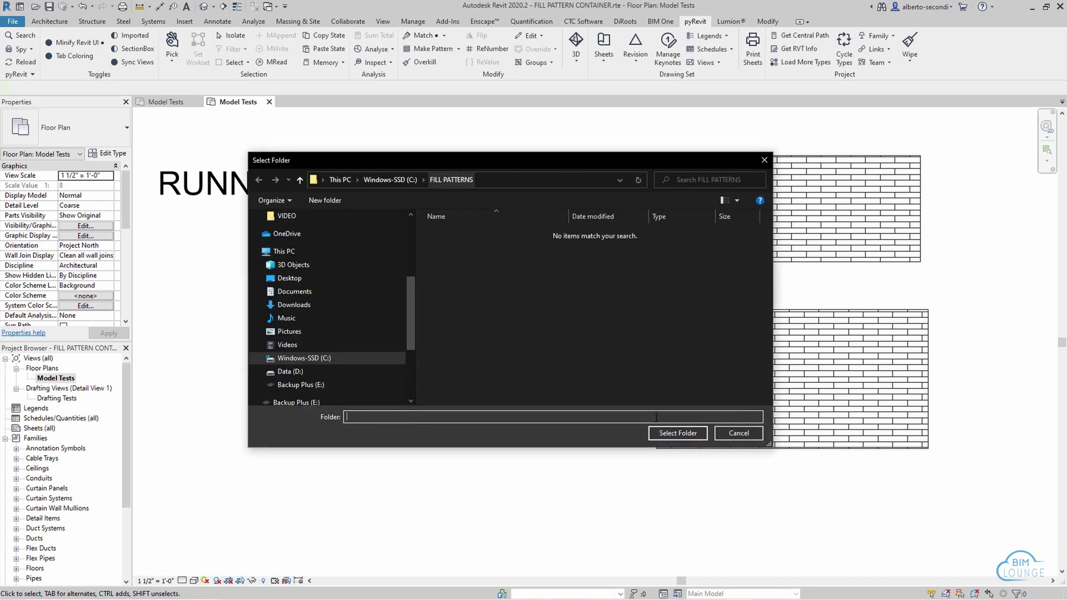
click(678, 433)
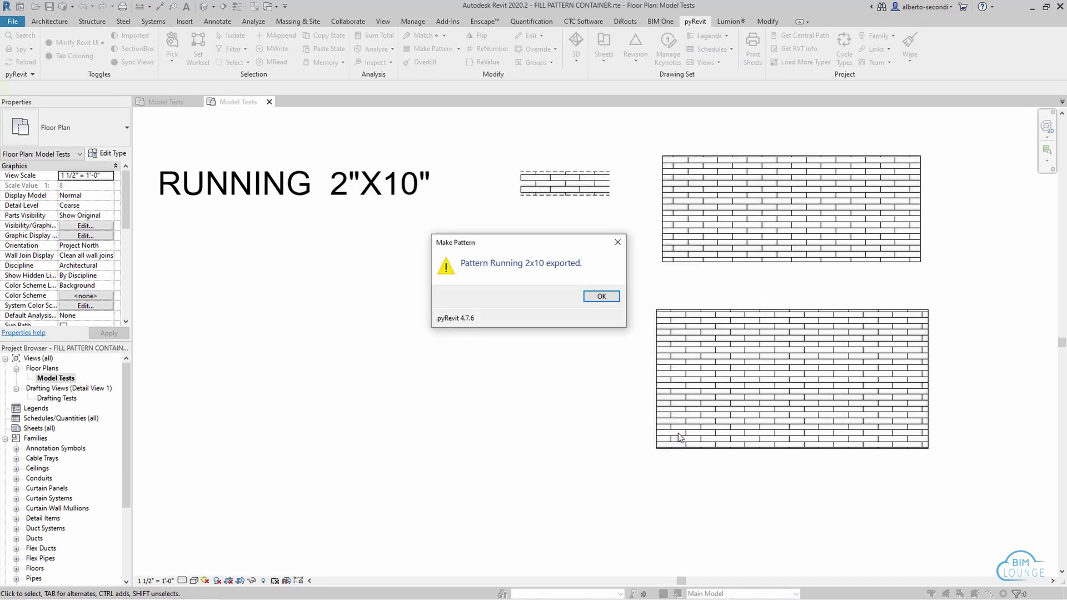
click(608, 296)
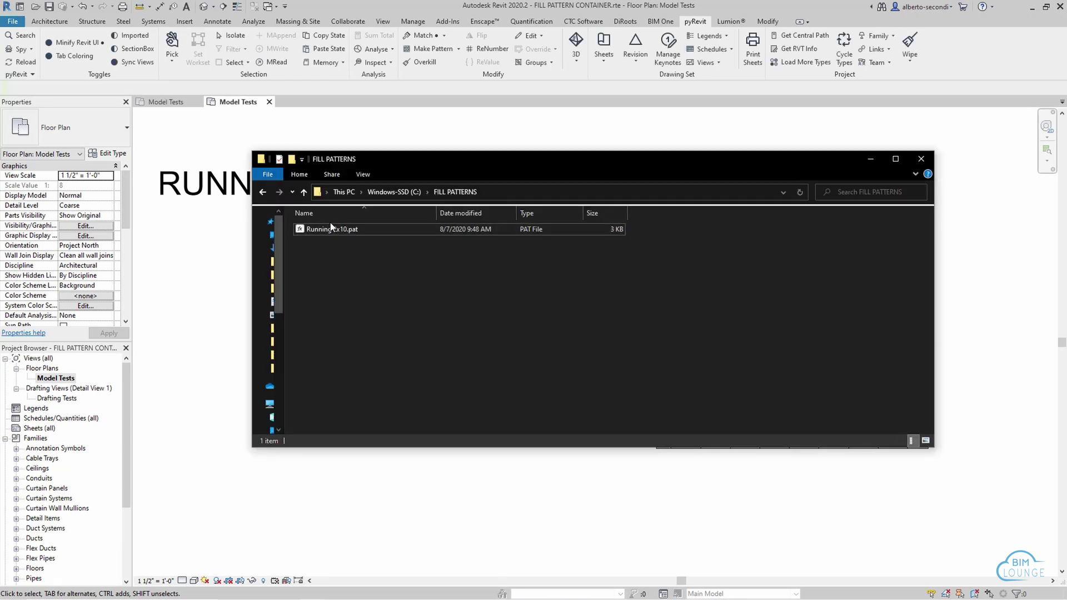
Check the exported Running 2x10 PAT file in the FILL PATTERNS folder.
click(326, 230)
click(363, 328)
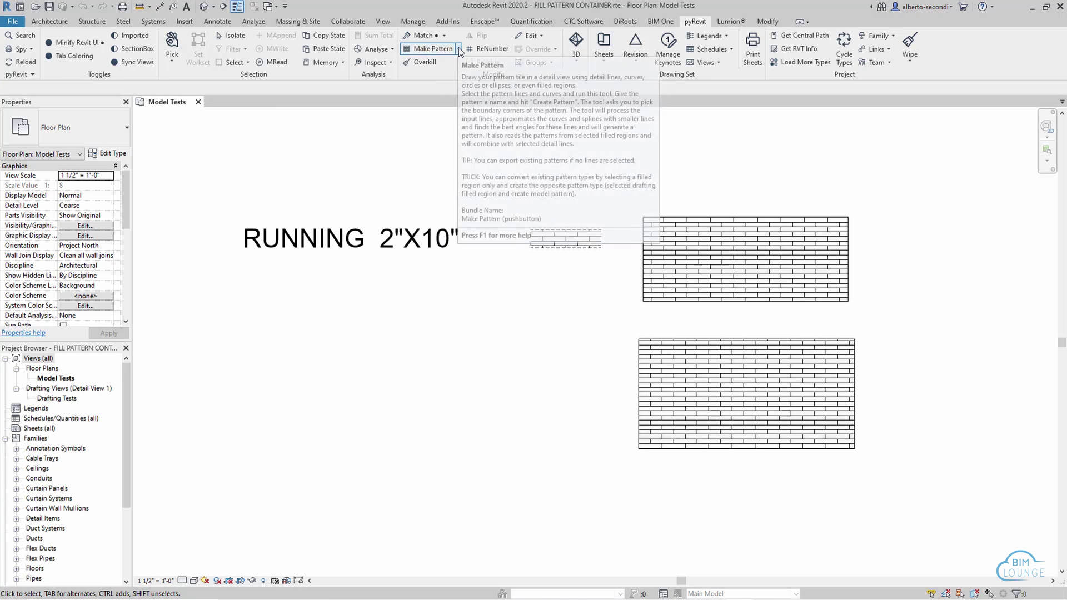
Open the script folder of pyRevit's Make Pattern tool and load the Tests.rvt project from its tests subfolder into Revit.
key(alt)
alt+click(436, 47)
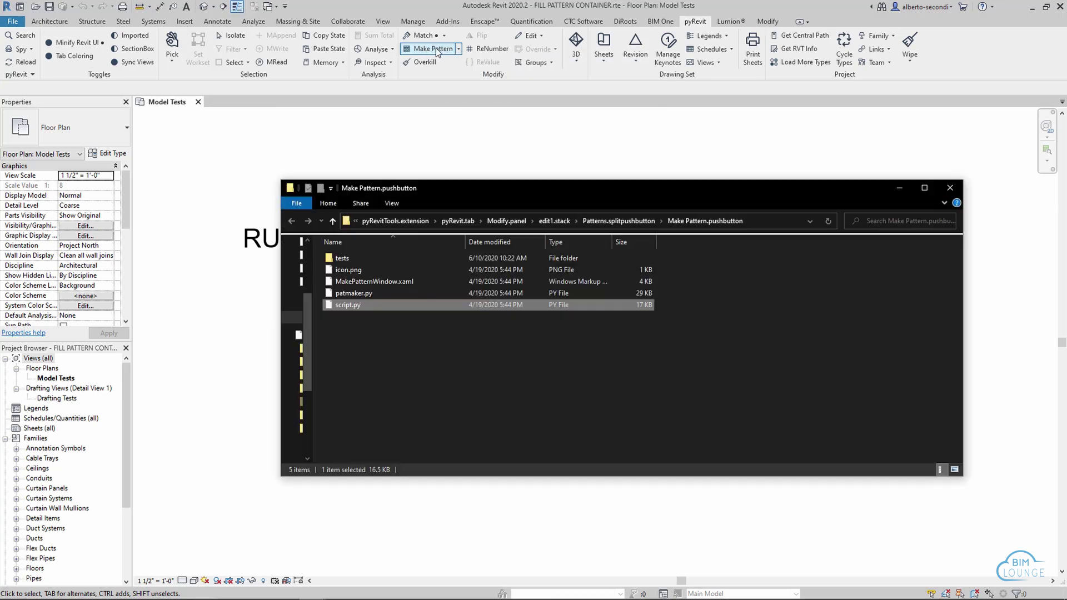
click(436, 345)
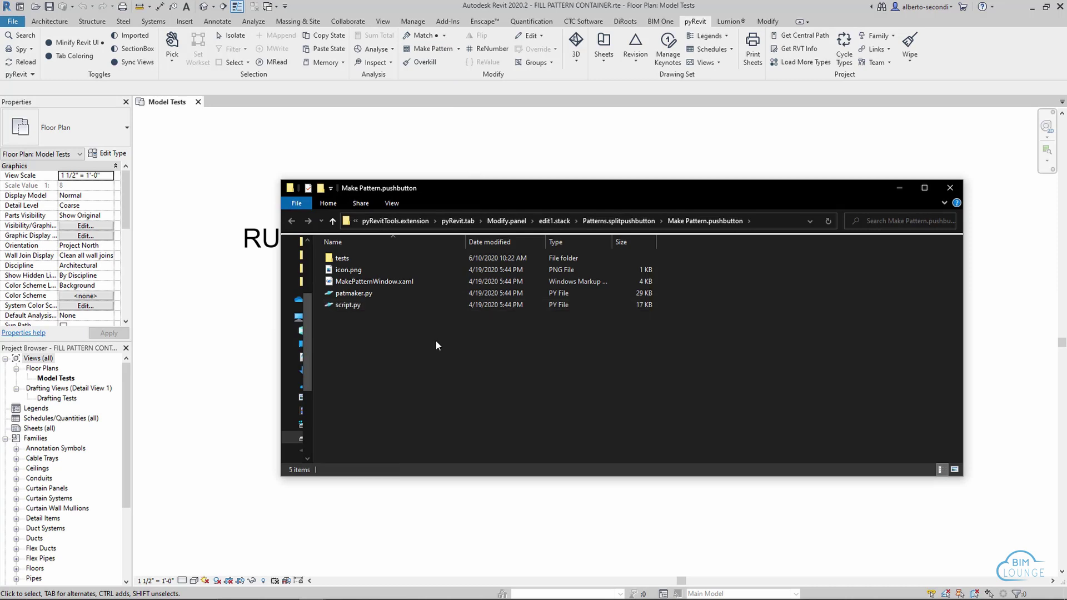
double_click(344, 259)
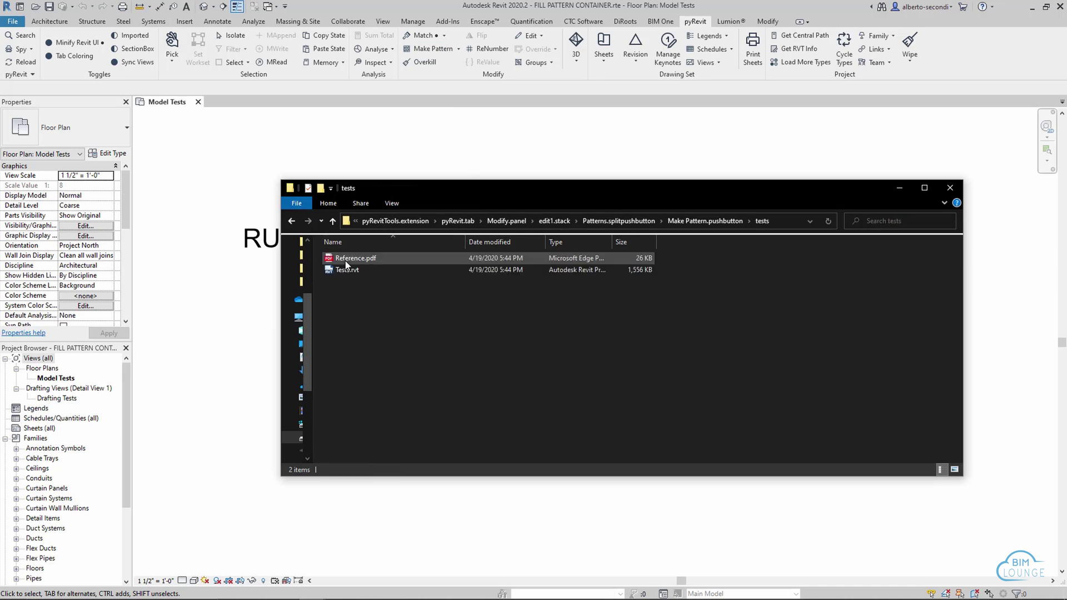
click(346, 270)
drag(346, 269, 421, 86)
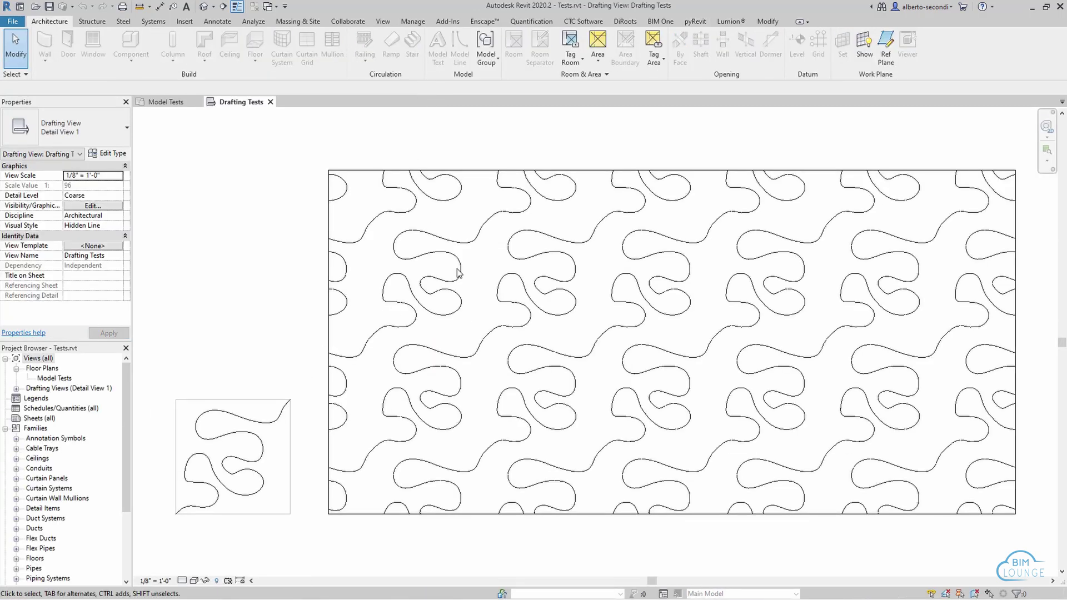
Open the Model Tests floor plan of the Tests project and examine sample tile 13 with its filled region.
scroll(406, 278, down, 2)
click(16, 389)
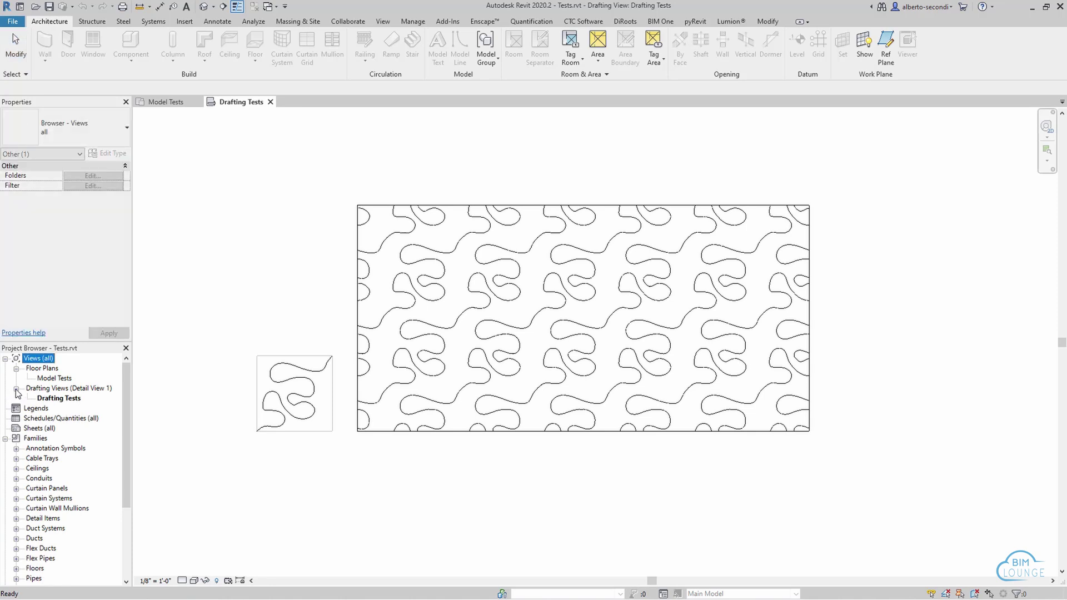
click(54, 379)
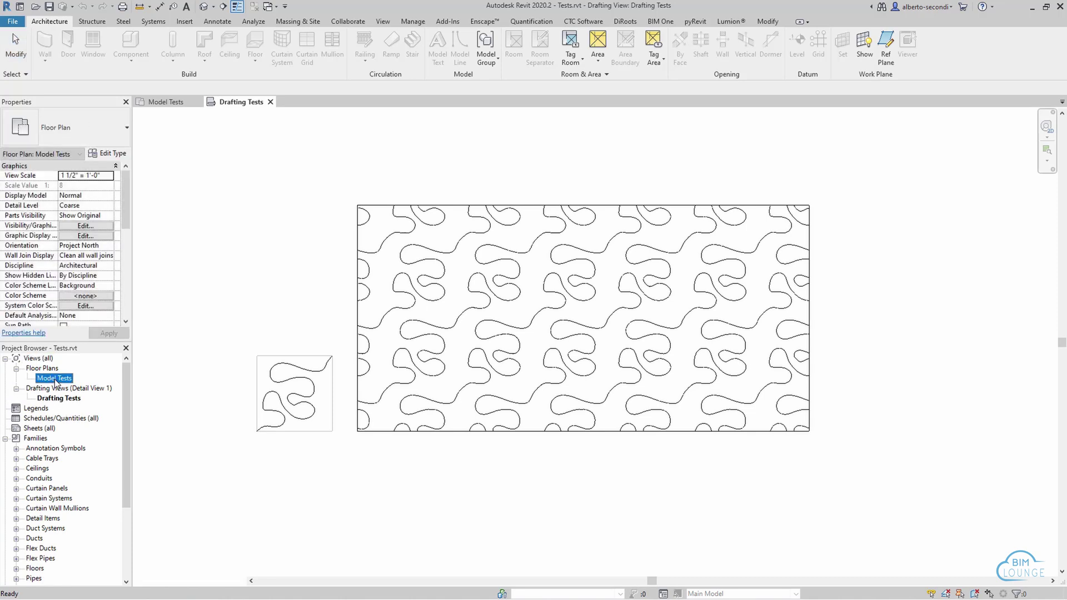
double_click(54, 379)
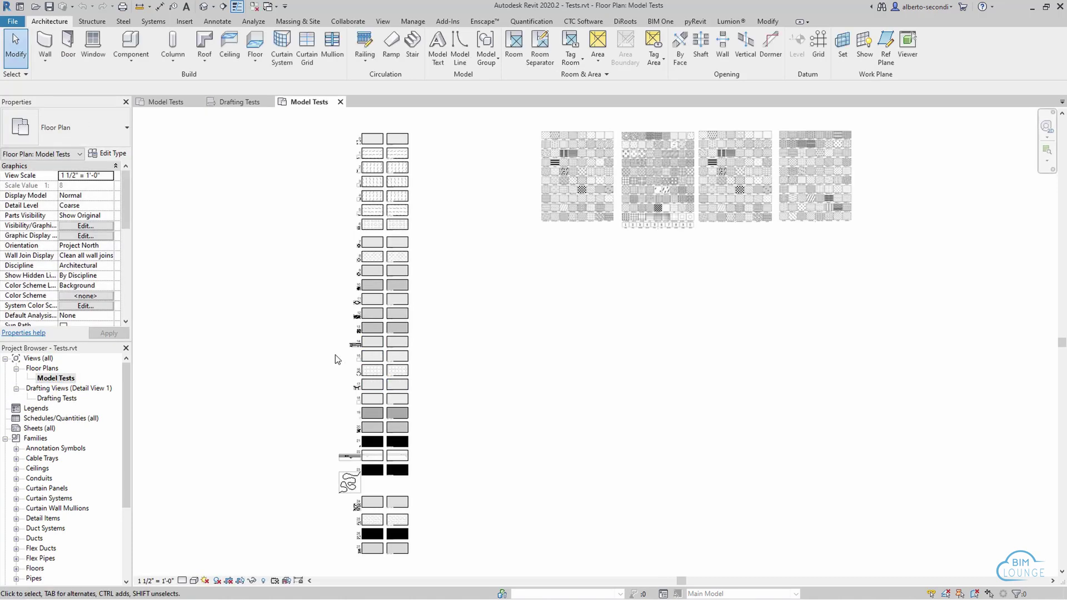
scroll(341, 347, up, 10)
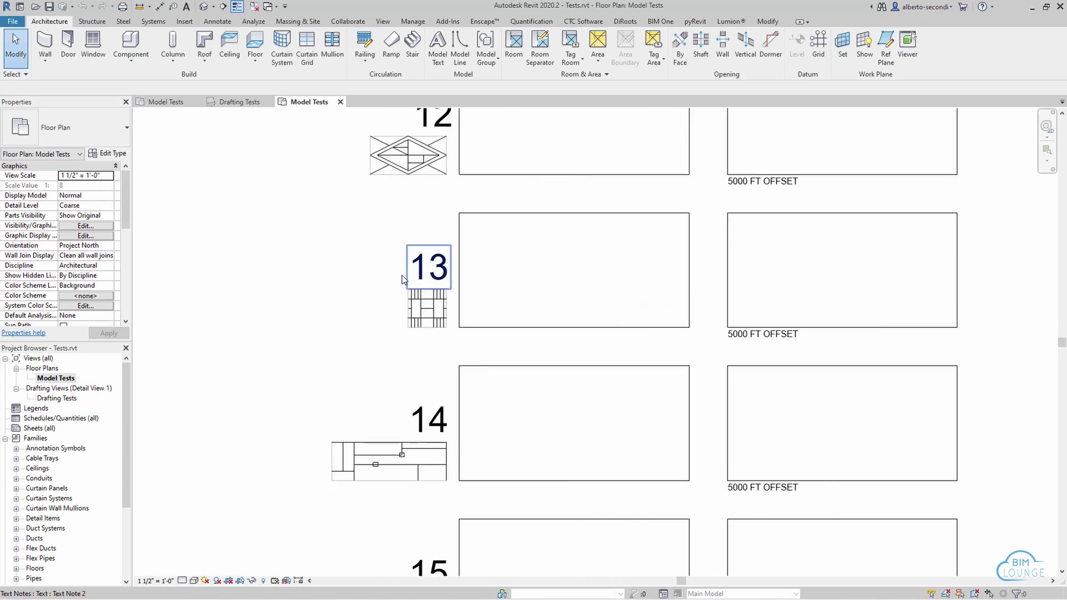
middle_drag(402, 276, 399, 373)
scroll(419, 430, up, 4)
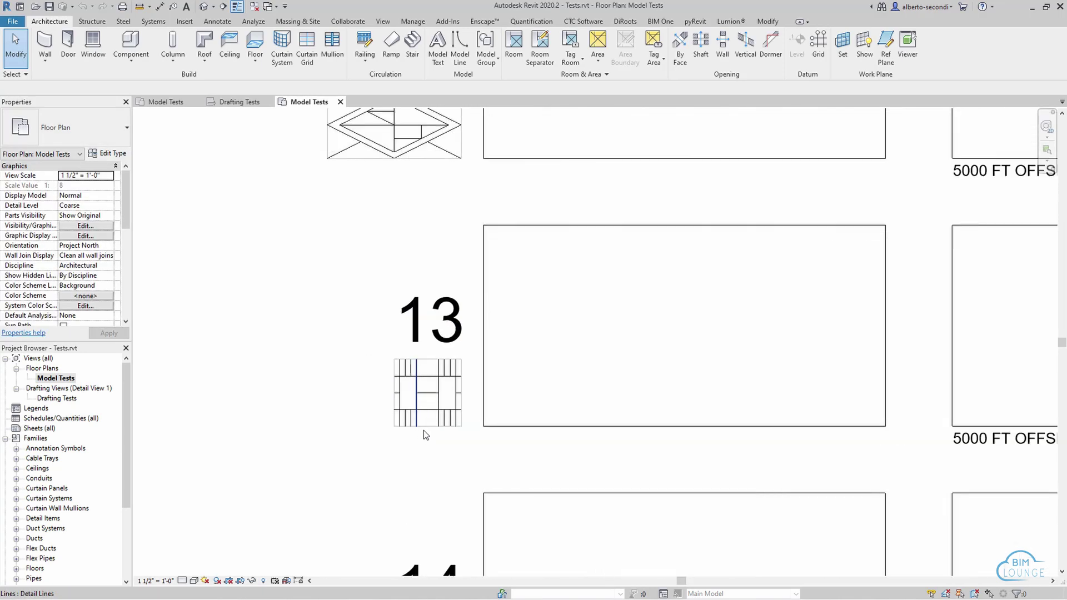
scroll(424, 430, up, 1)
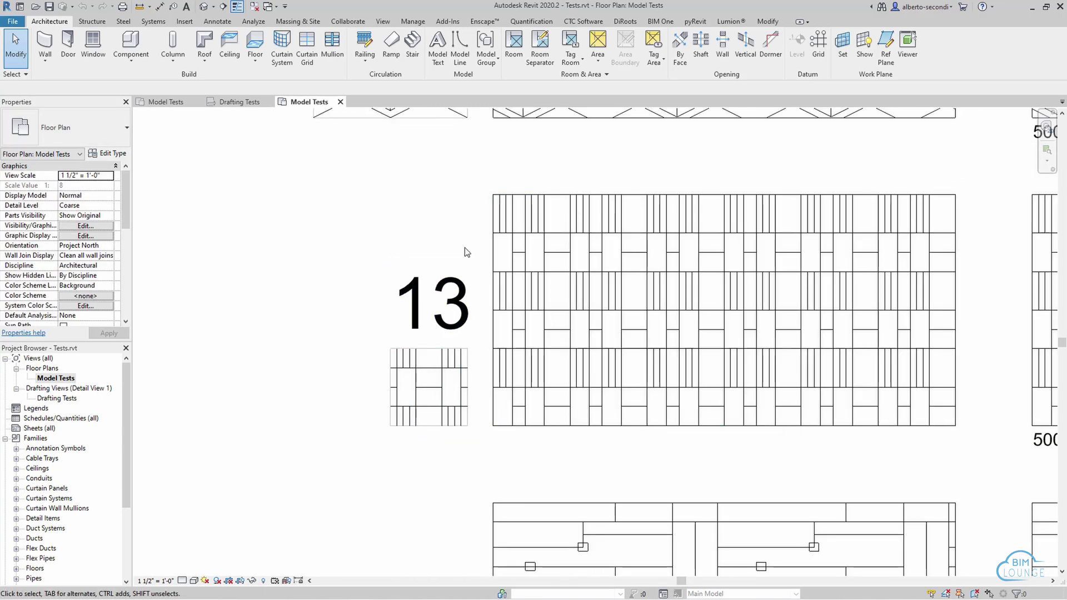